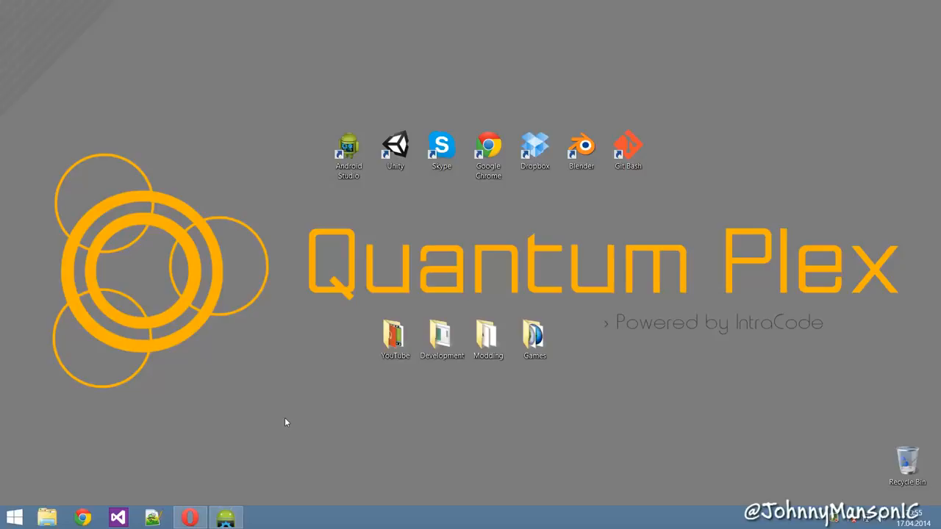
- Switch to Android Studio with the ContactManager project's MainActivity.java open
{"action": "left_click", "coordinate": [226, 519]}
{"action": "left_click", "coordinate": [369, 193]}
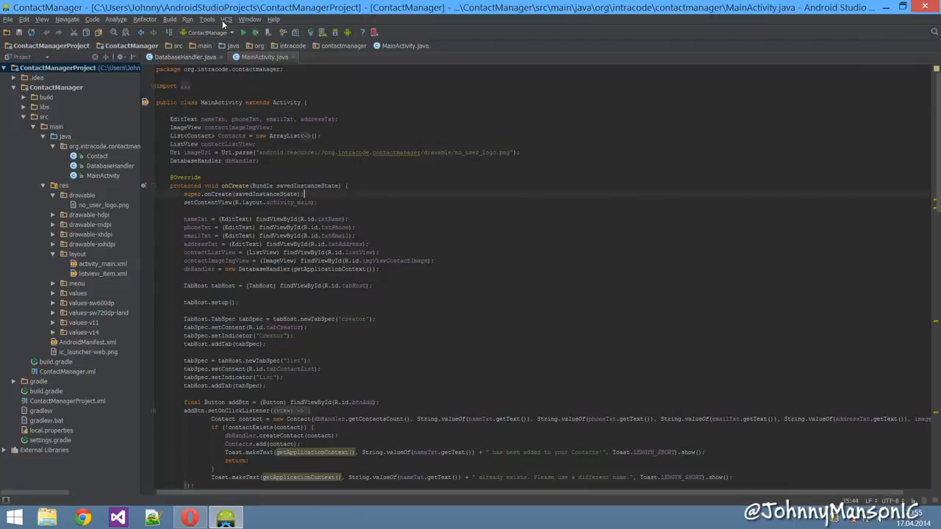
{"action": "left_click", "coordinate": [225, 20]}
{"action": "left_click", "coordinate": [224, 21]}
{"action": "left_click", "coordinate": [417, 119]}
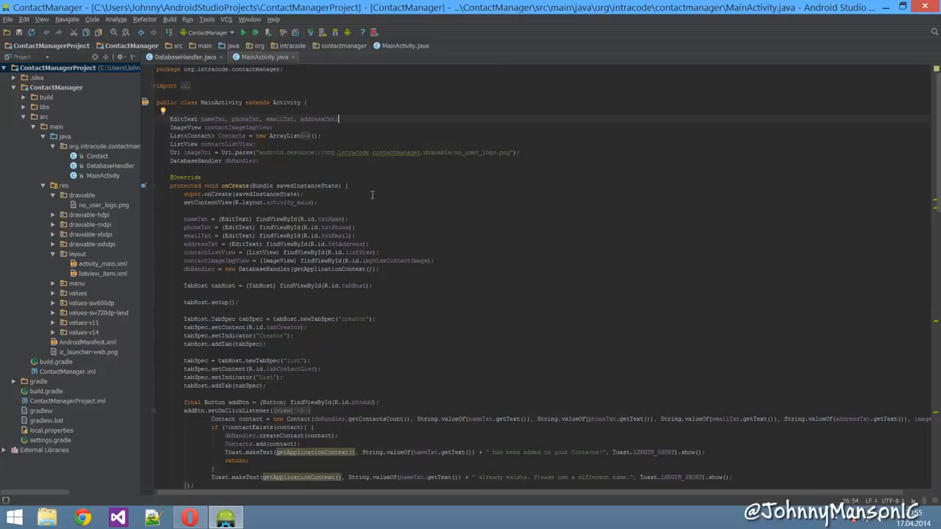
{"action": "left_click", "coordinate": [371, 129]}
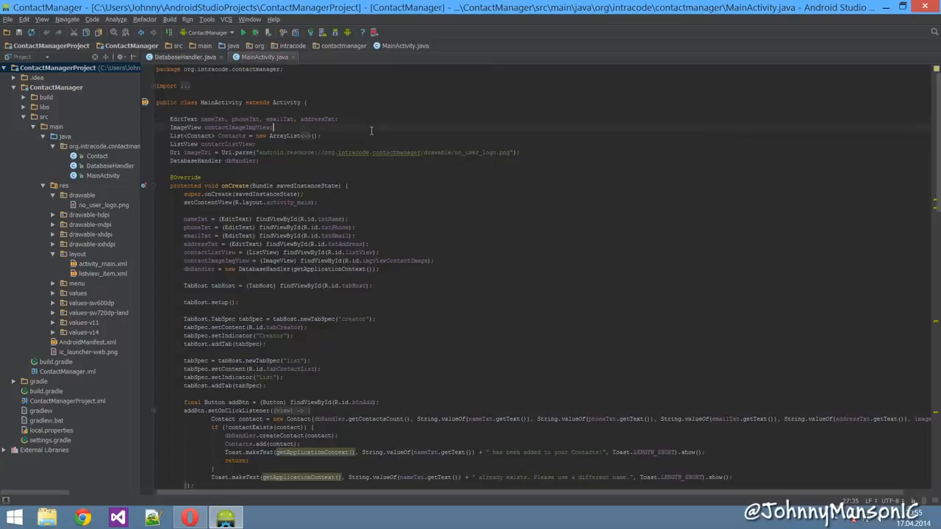
{"action": "left_click", "coordinate": [384, 120]}
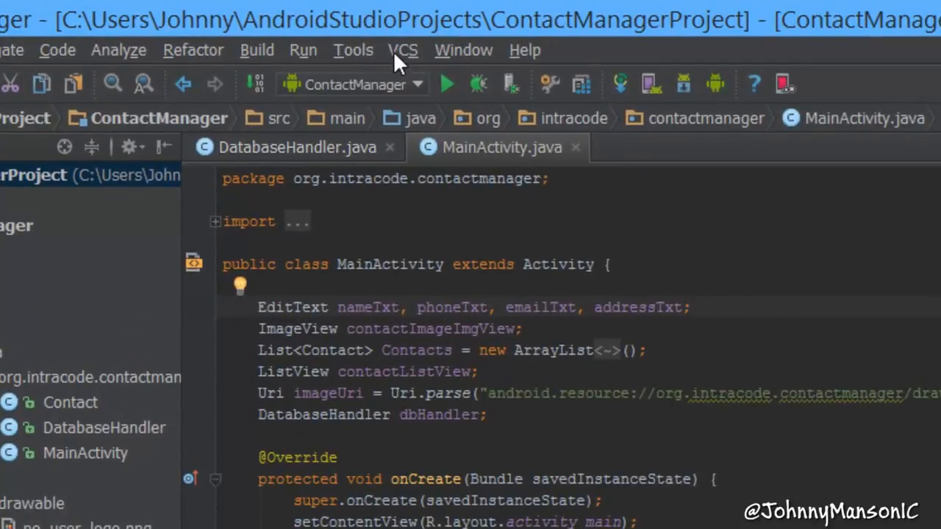
- Enable version control integration for the project root, choosing Git as the version control system
{"action": "left_click", "coordinate": [401, 52]}
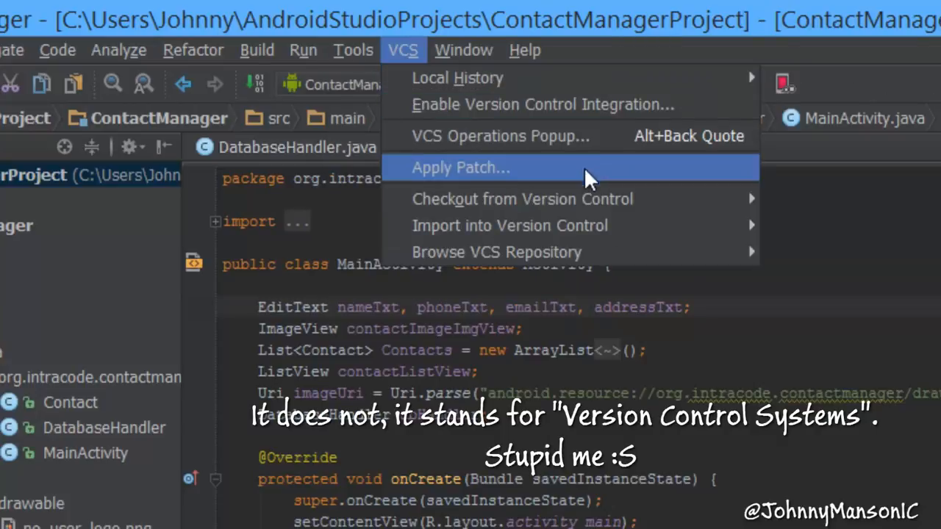
{"action": "mouse_move", "coordinate": [663, 85]}
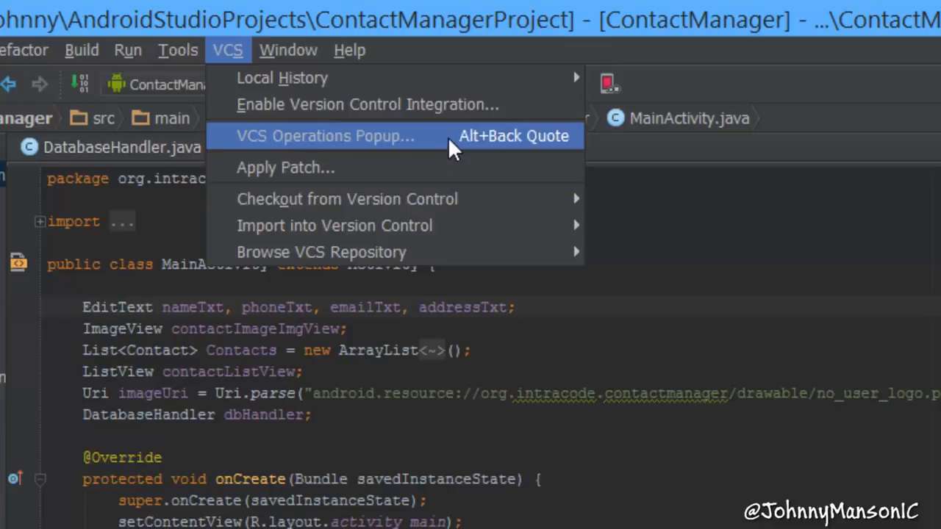
{"action": "mouse_move", "coordinate": [508, 202]}
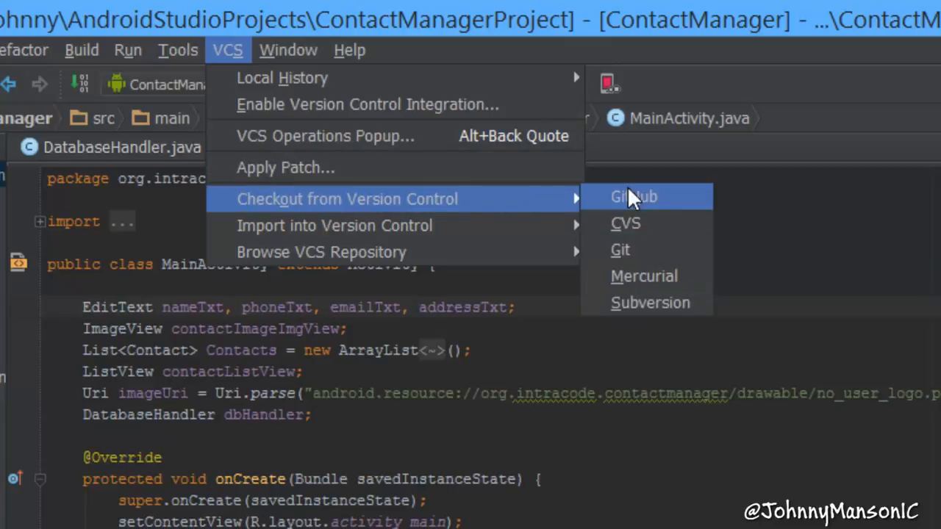
{"action": "mouse_move", "coordinate": [488, 229]}
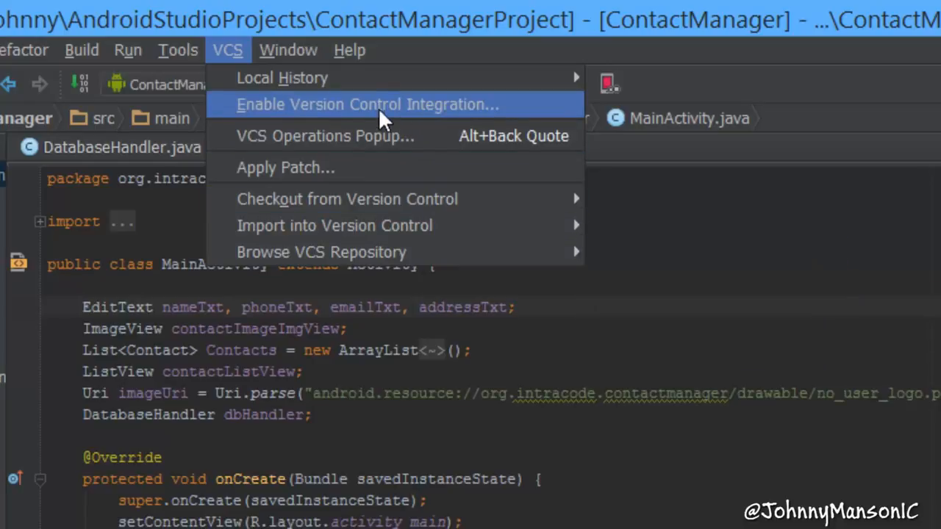
{"action": "left_click", "coordinate": [291, 105]}
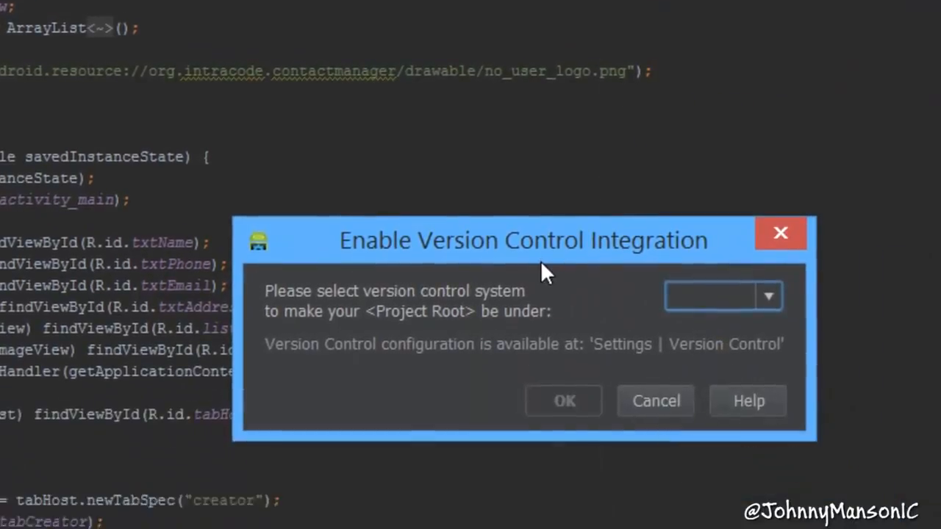
{"action": "left_click_drag", "start_coordinate": [500, 229], "coordinate": [433, 126]}
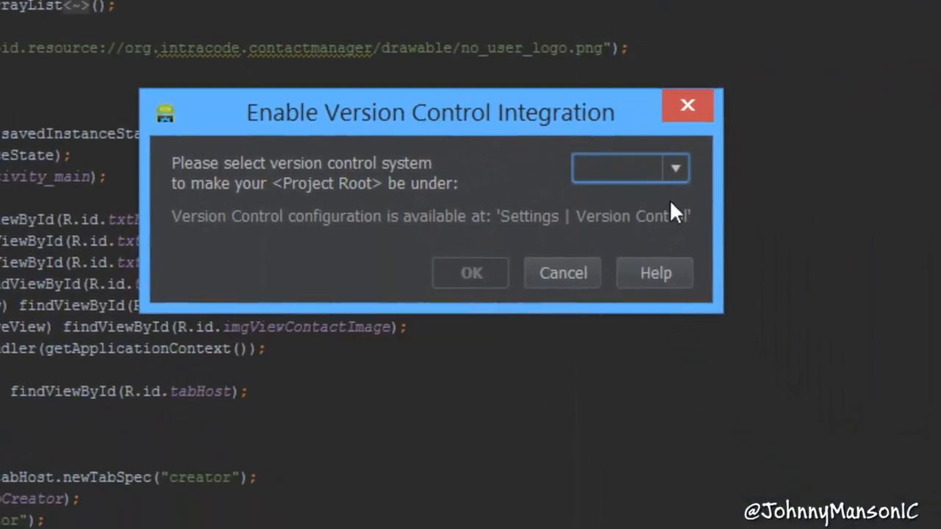
{"action": "left_click", "coordinate": [675, 169]}
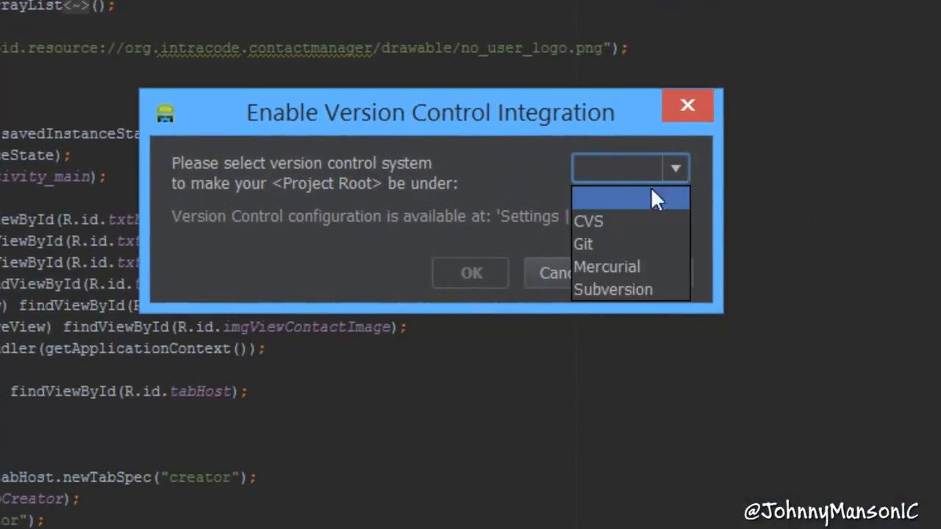
{"action": "left_click", "coordinate": [581, 243]}
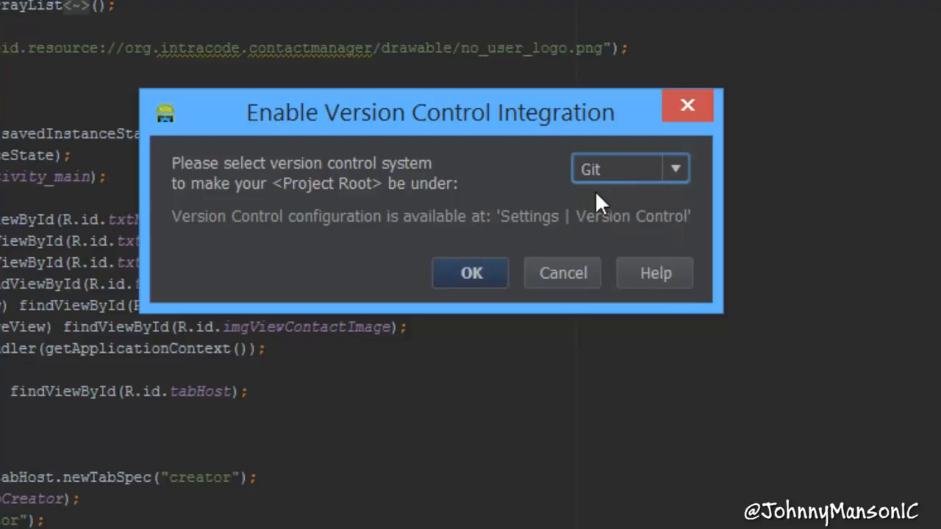
{"action": "left_click", "coordinate": [487, 261]}
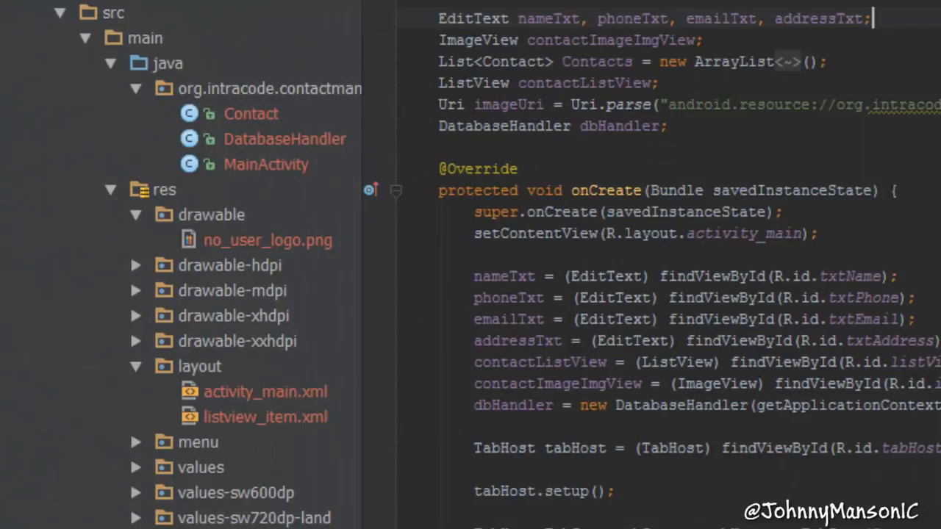
{"action": "left_click", "coordinate": [222, 49]}
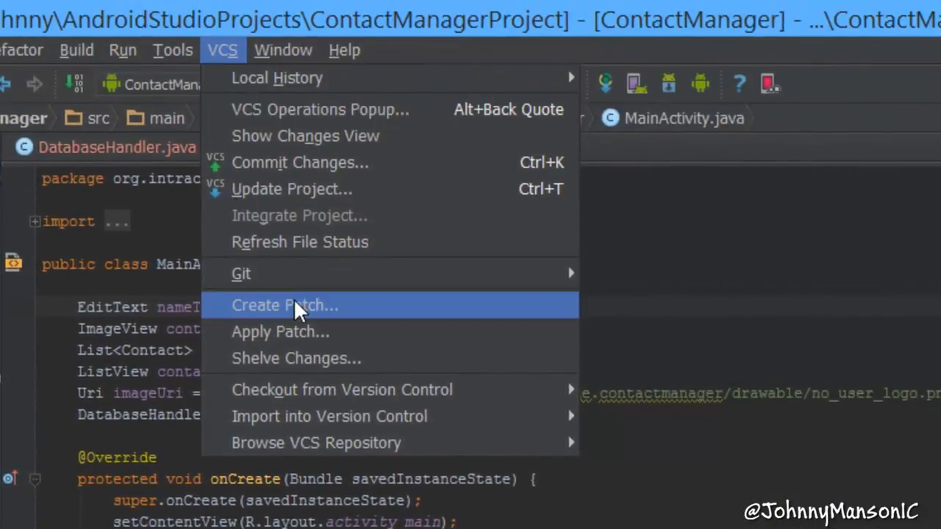
{"action": "mouse_move", "coordinate": [489, 279]}
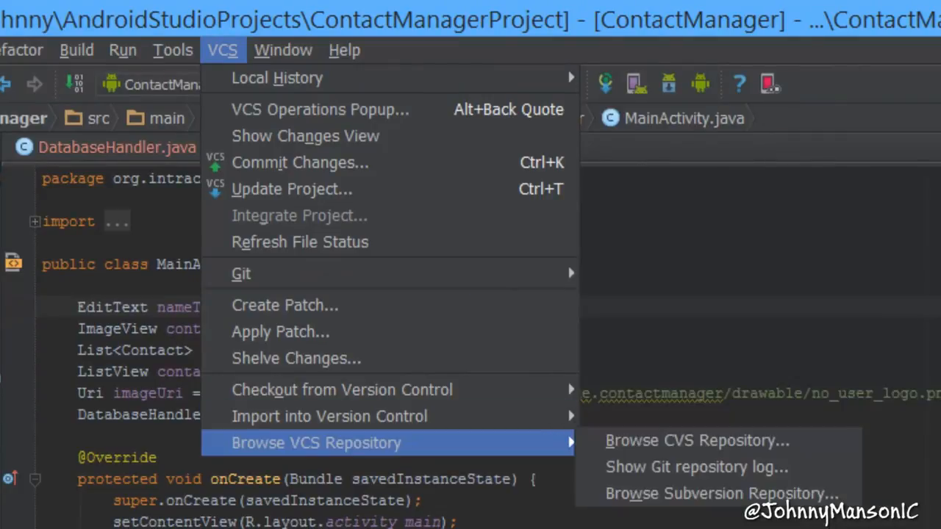
- Switch to the browser and look over the GitHub home page with its account sign-up form
{"action": "left_click", "coordinate": [353, 524]}
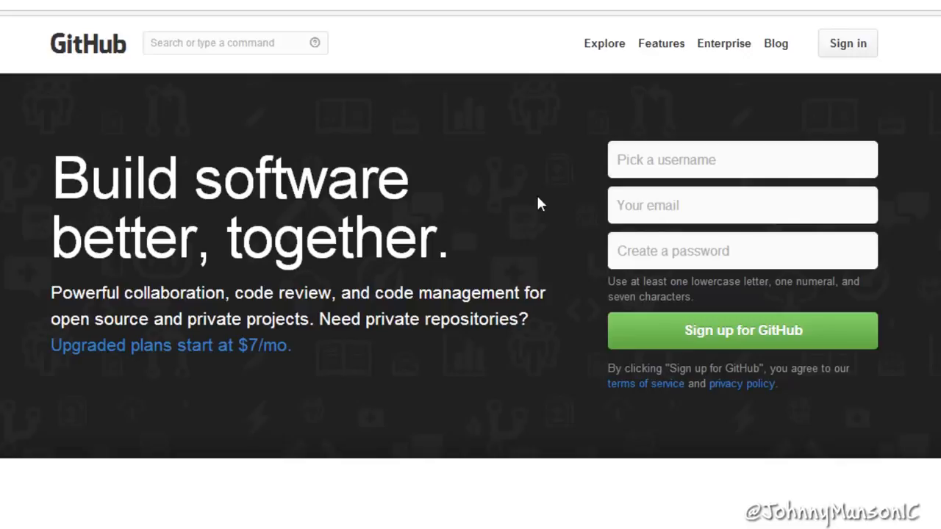
{"action": "left_click_drag", "start_coordinate": [572, 327], "coordinate": [134, 185]}
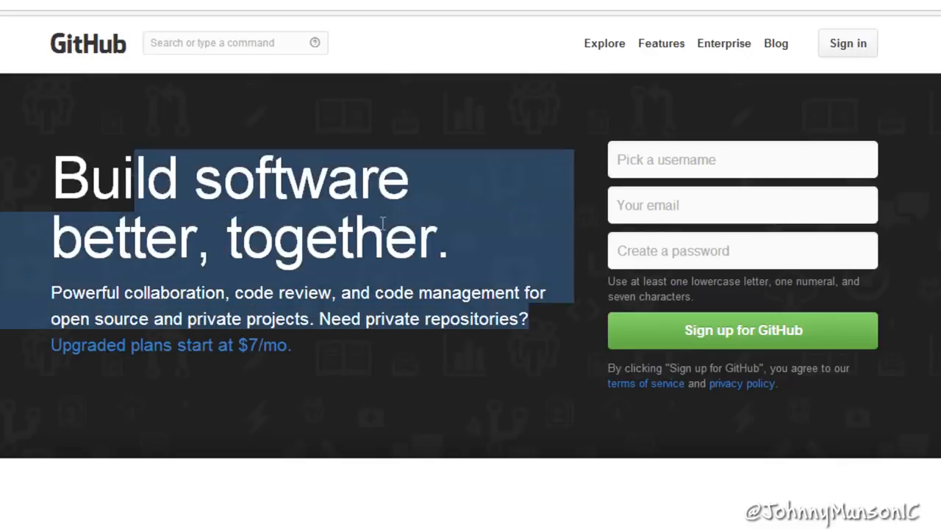
{"action": "left_click", "coordinate": [383, 223]}
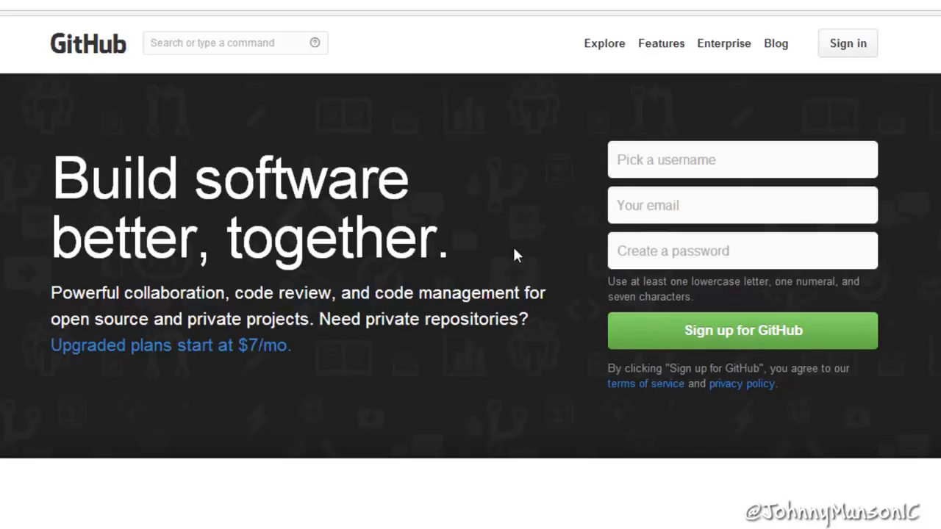
{"action": "left_click", "coordinate": [736, 164]}
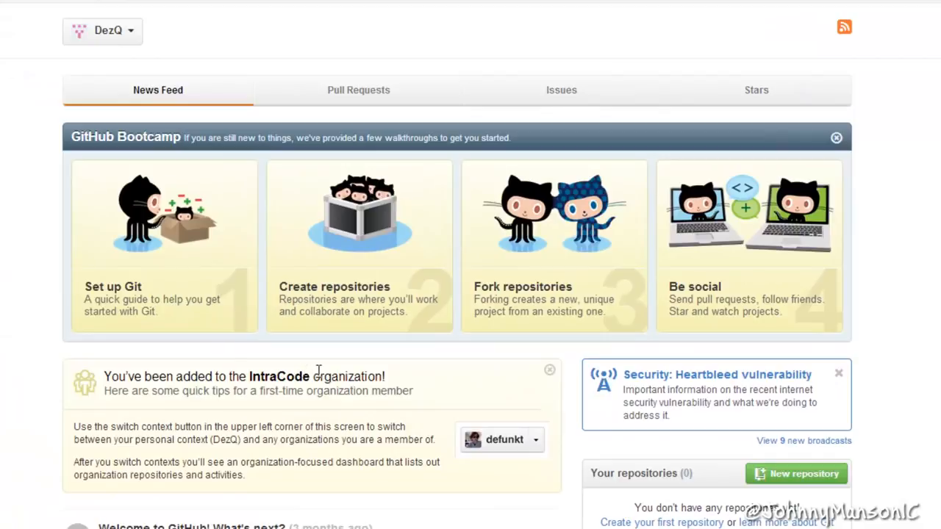
{"action": "left_click_drag", "start_coordinate": [311, 376], "coordinate": [253, 371]}
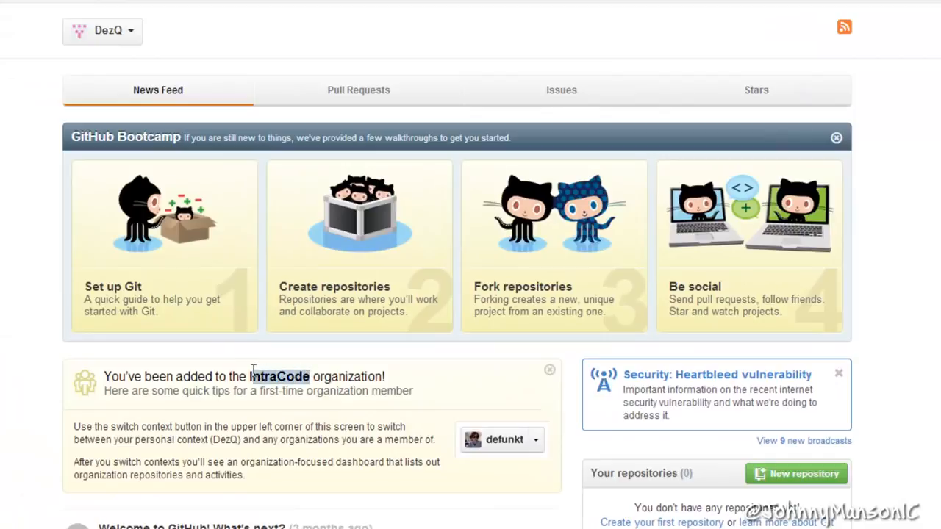
{"action": "left_click", "coordinate": [262, 377]}
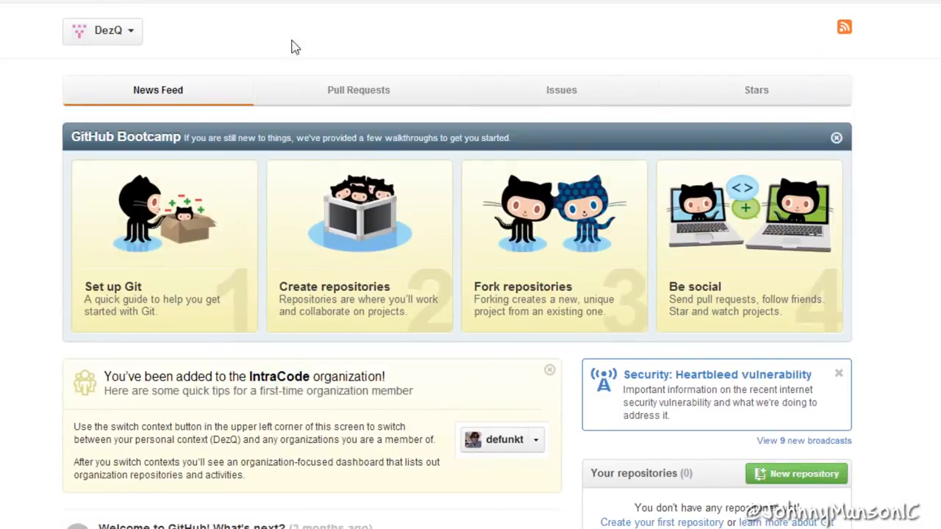
{"action": "left_click", "coordinate": [123, 42]}
{"action": "left_click", "coordinate": [111, 38]}
{"action": "left_click_drag", "start_coordinate": [248, 376], "coordinate": [366, 386]}
{"action": "left_click", "coordinate": [365, 385]}
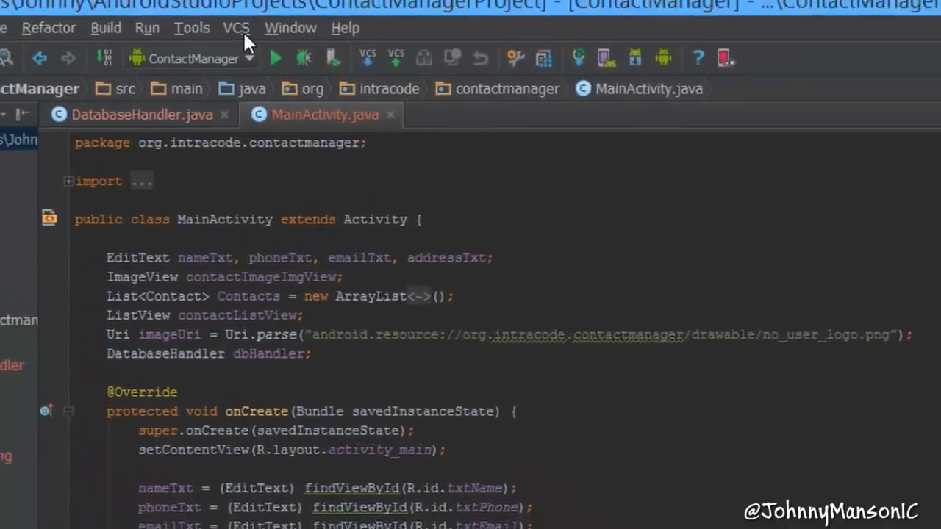
- Start sharing the ContactManager project on GitHub from Android Studio's import into version control options
{"action": "left_click", "coordinate": [224, 28]}
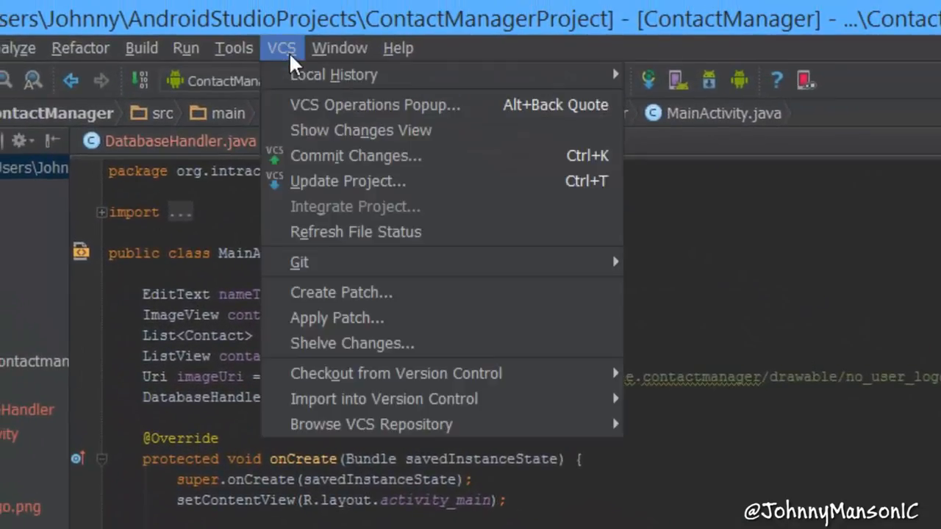
{"action": "mouse_move", "coordinate": [519, 422]}
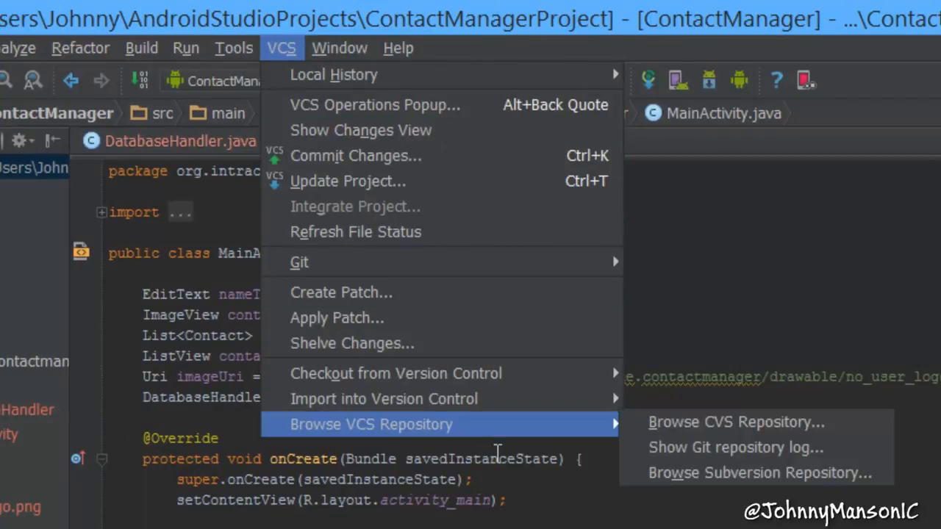
{"action": "mouse_move", "coordinate": [545, 411]}
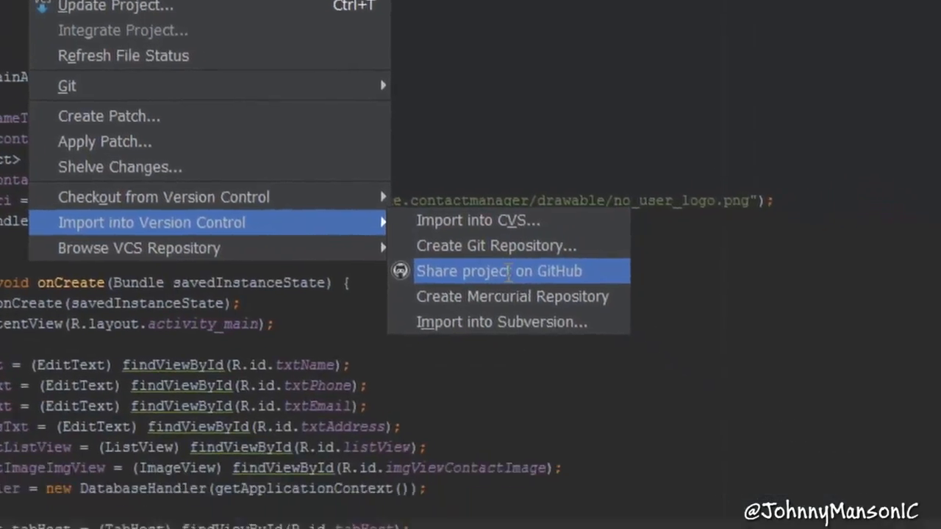
{"action": "left_click", "coordinate": [731, 447]}
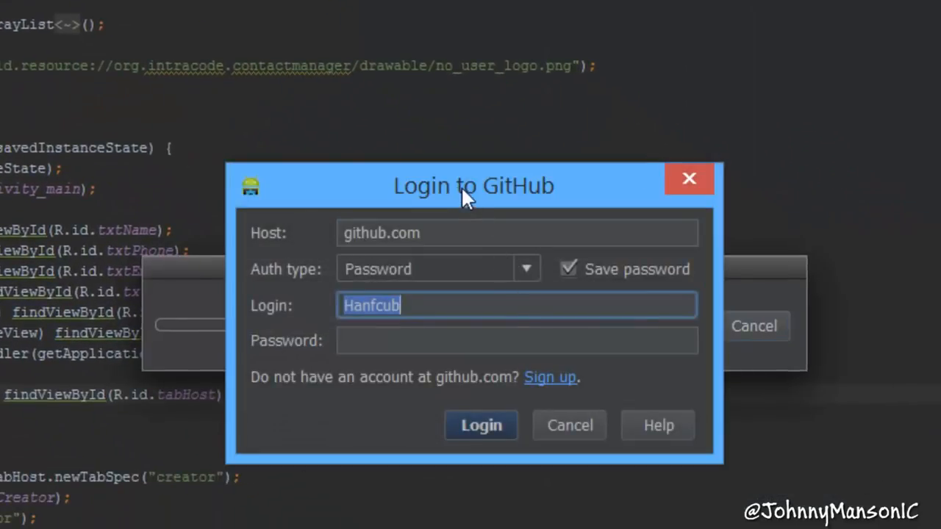
- Log in to github.com with the account's login name and password, replacing the prefilled login
{"action": "key", "text": "BackSpace"}
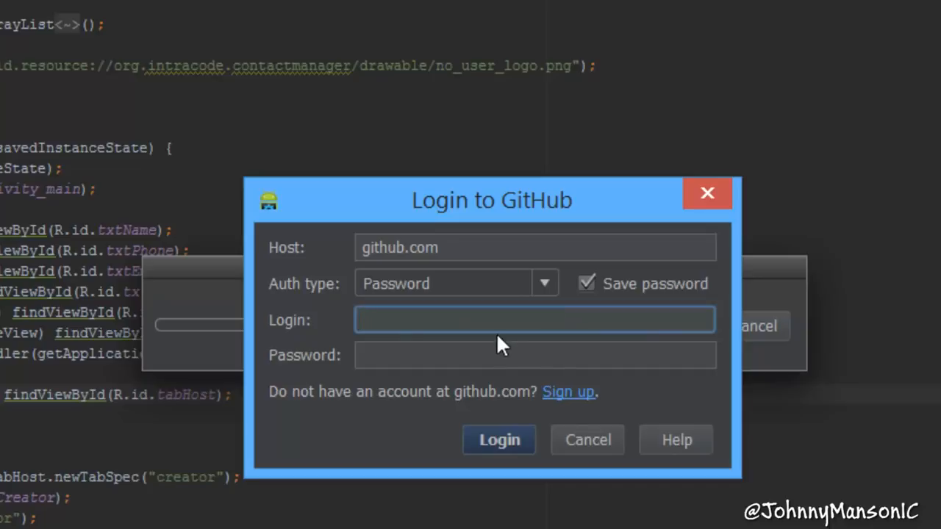
{"action": "type", "text": "DezQ"}
{"action": "key", "text": "Tab"}
{"action": "key", "text": "ctrl+v"}
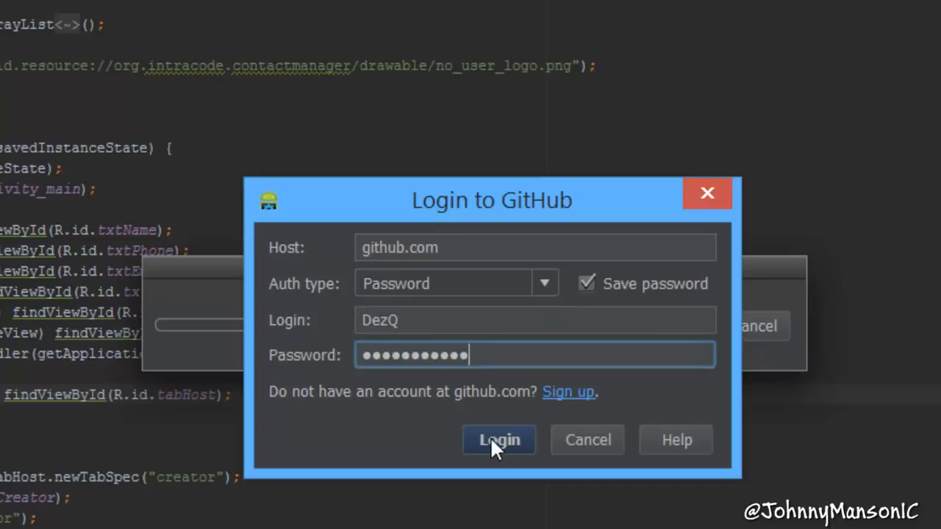
{"action": "left_click", "coordinate": [487, 443]}
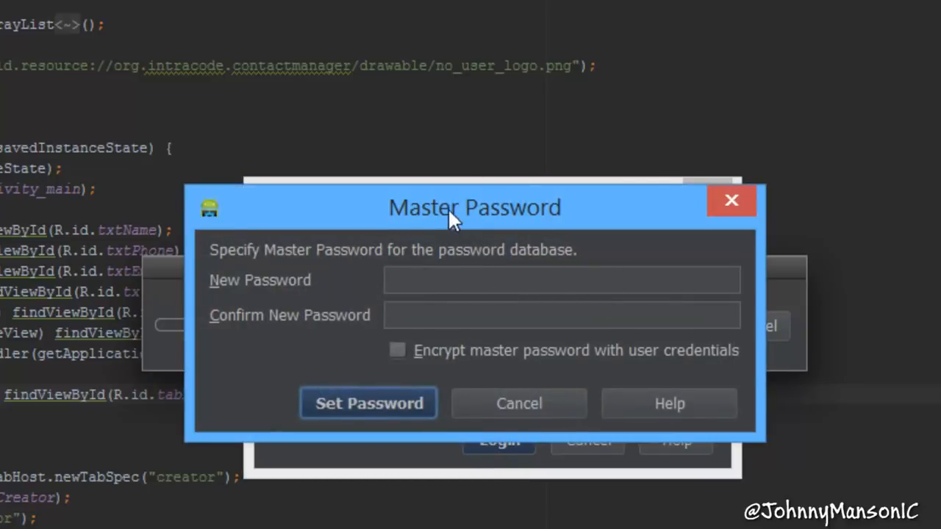
- Set a new master password for the password database, entering it in both the new and confirm password fields
{"action": "left_click_drag", "start_coordinate": [448, 208], "coordinate": [466, 221]}
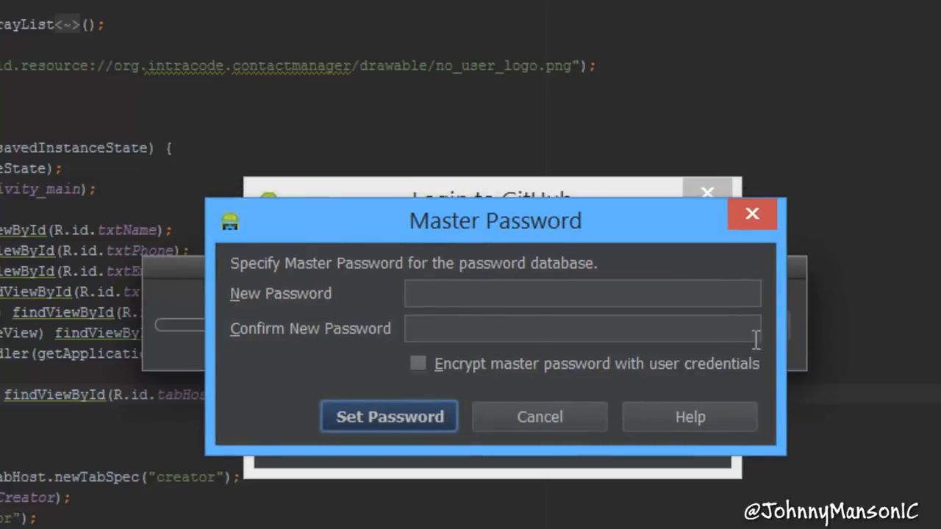
{"action": "left_click", "coordinate": [559, 298]}
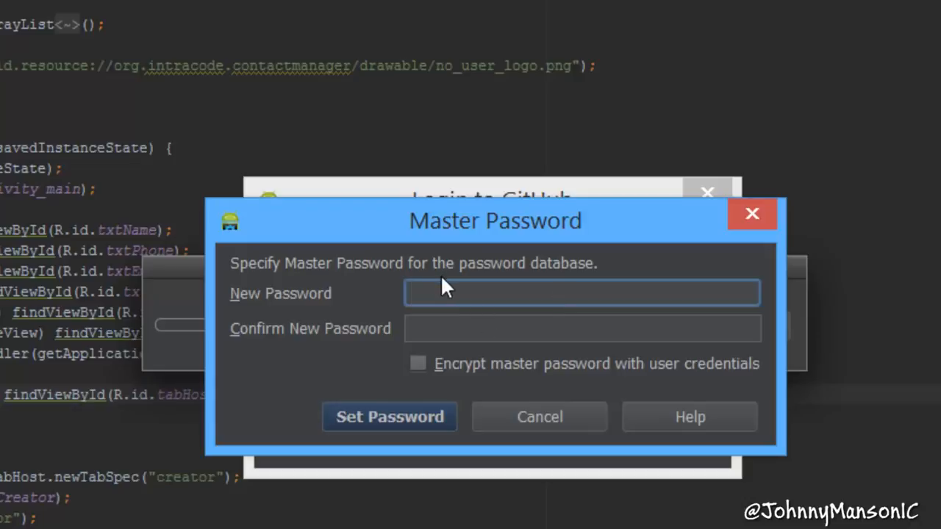
{"action": "type", "text": "••••••••••"}
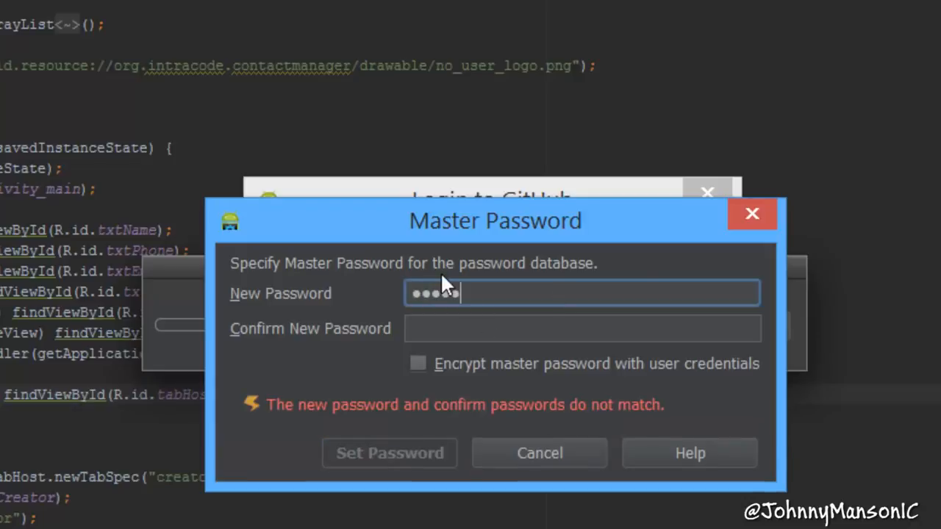
{"action": "key", "text": "Tab"}
{"action": "type", "text": "••••••••••"}
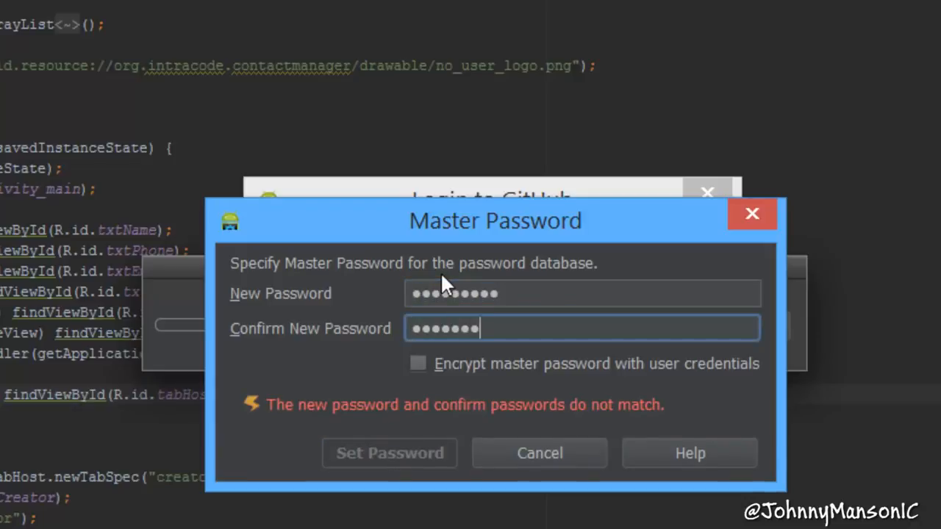
{"action": "key", "text": "Return"}
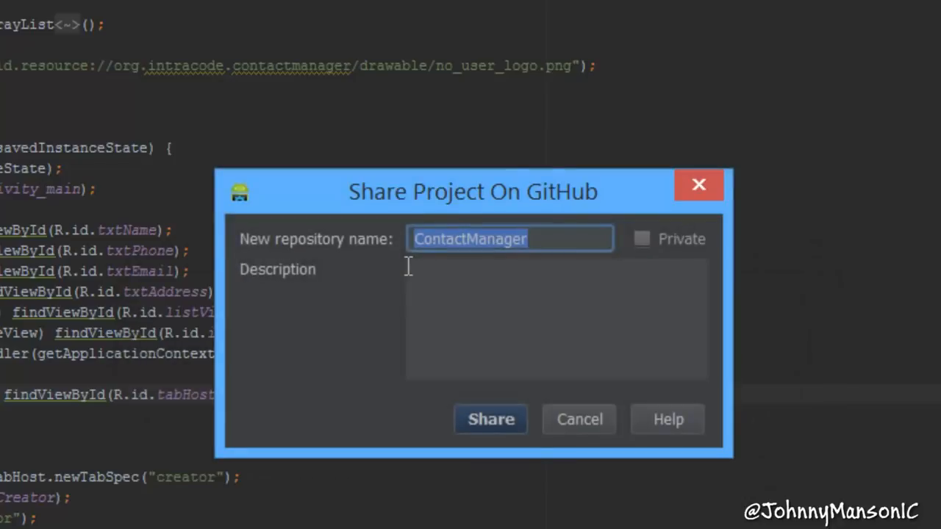
- Keep ContactManager as the new repository name and enter the description "This is a project which I am creating on my YouTube Channel."
{"action": "left_click", "coordinate": [532, 236]}
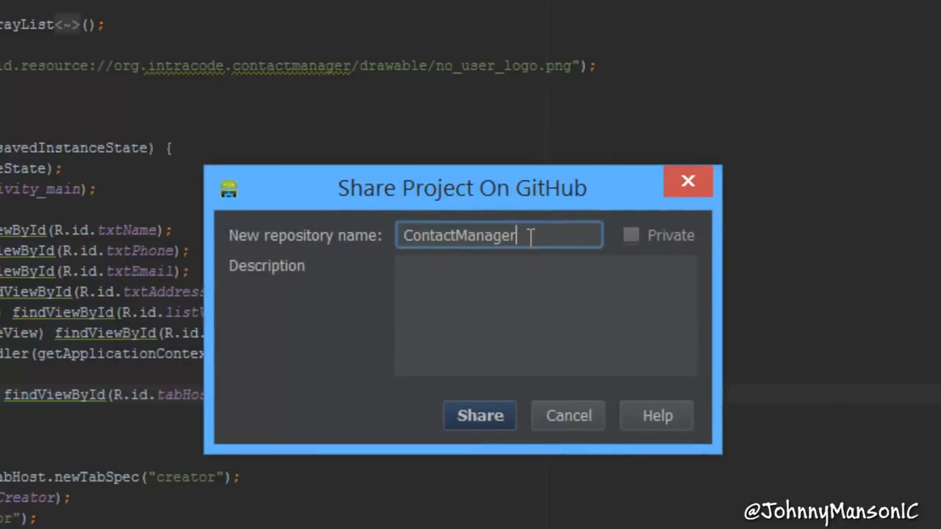
{"action": "left_click_drag", "start_coordinate": [532, 235], "coordinate": [400, 235]}
{"action": "left_click", "coordinate": [521, 235]}
{"action": "left_click_drag", "start_coordinate": [347, 193], "coordinate": [307, 181]}
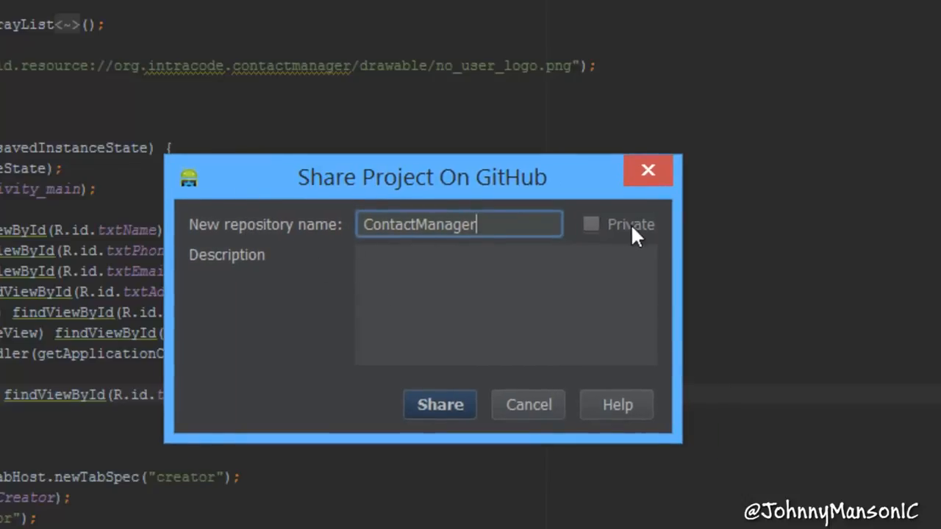
{"action": "left_click", "coordinate": [493, 289]}
{"action": "type", "text": "T"}
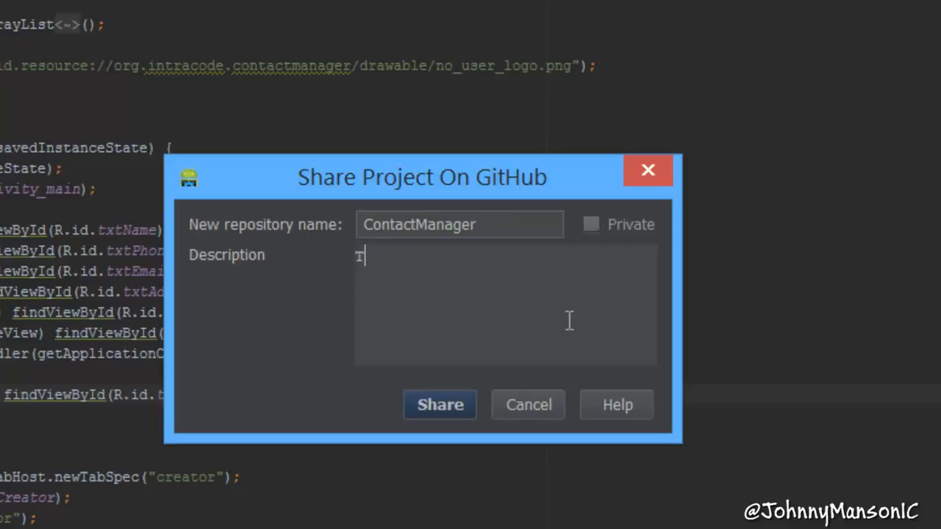
{"action": "type", "text": "his is a projec"}
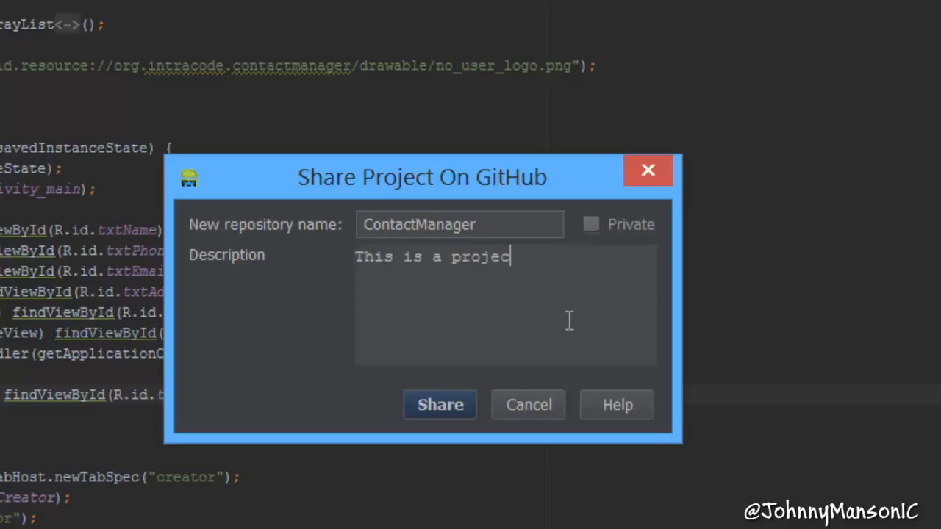
{"action": "type", "text": "t which I am"}
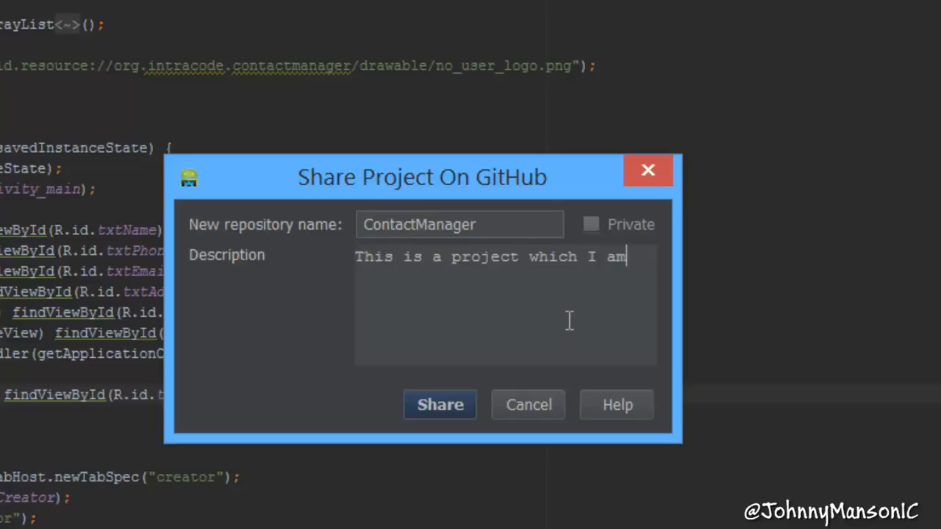
{"action": "type", "text": " creating on m"}
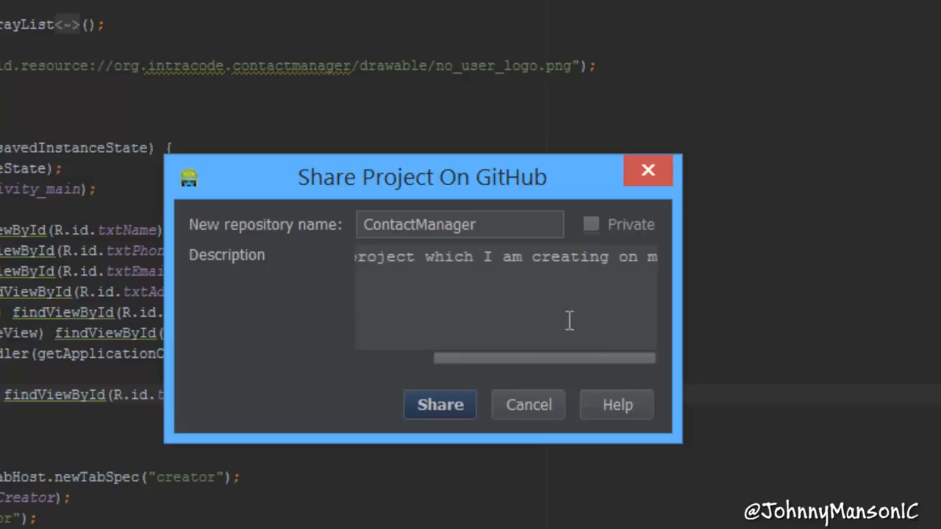
{"action": "type", "text": "y YouTube"}
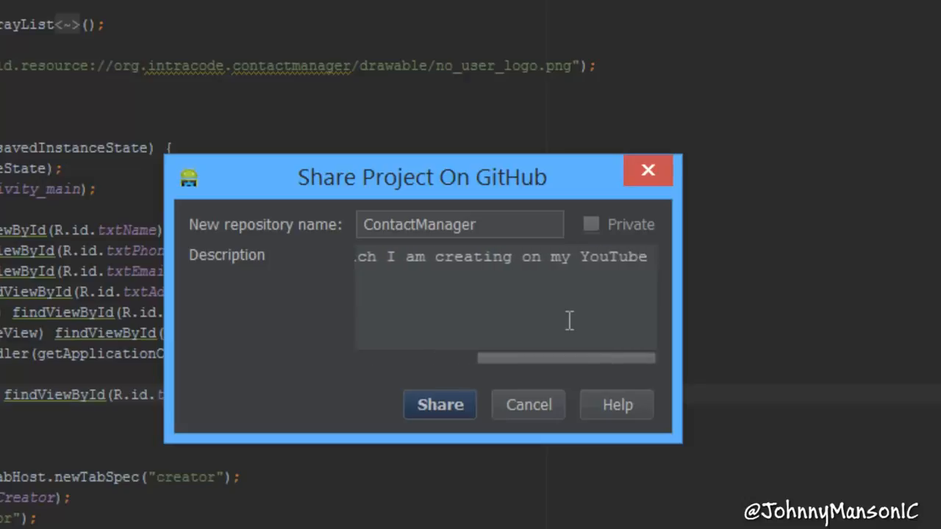
{"action": "type", "text": " Channel."}
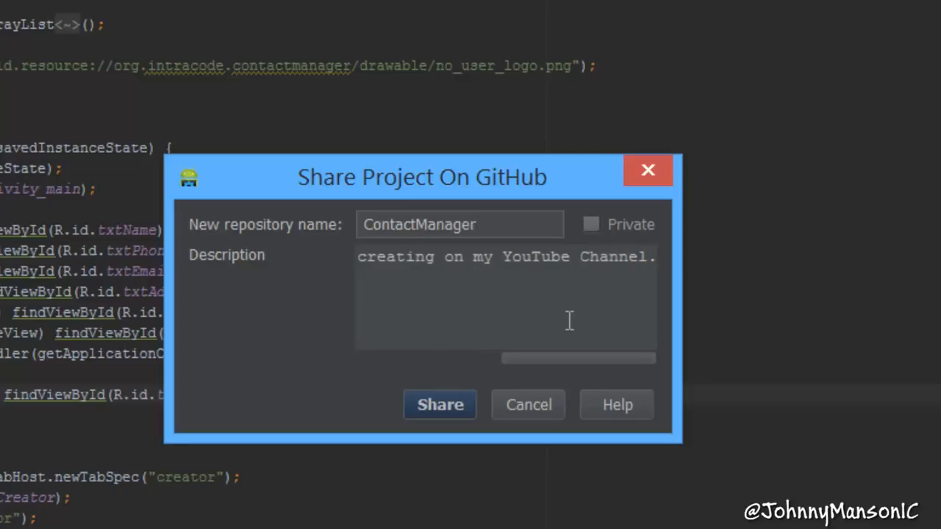
{"action": "left_click_drag", "start_coordinate": [523, 355], "coordinate": [622, 345]}
{"action": "key", "text": "Home"}
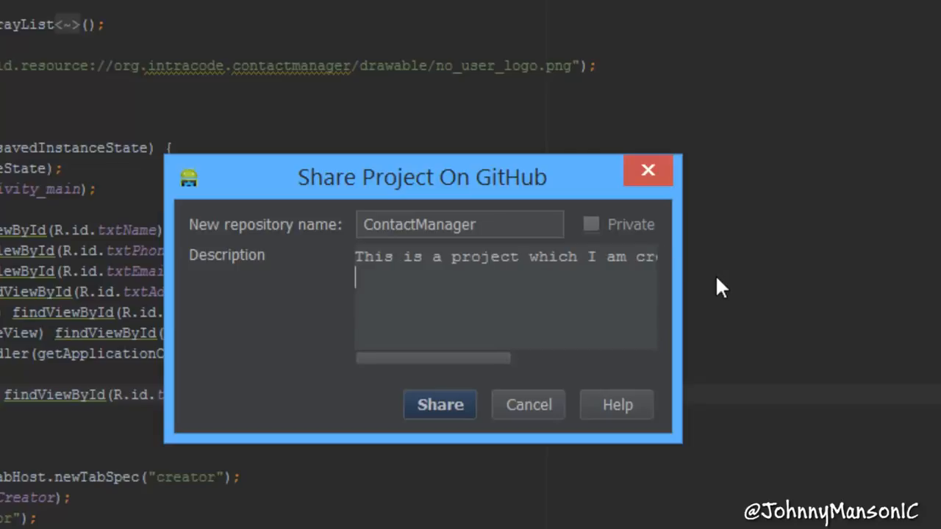
{"action": "type", "text": "http://www"}
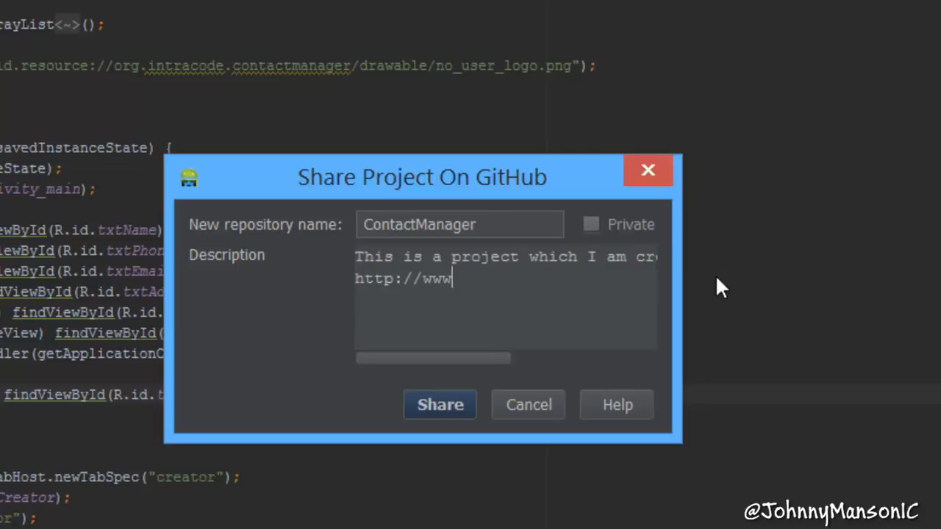
{"action": "type", "text": ".youtube.com/"}
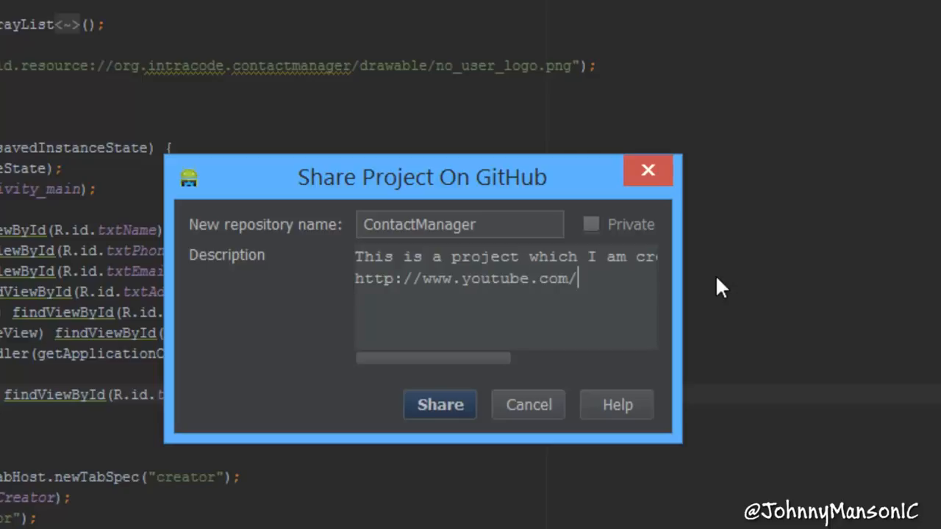
{"action": "type", "text": "freshgamer10"}
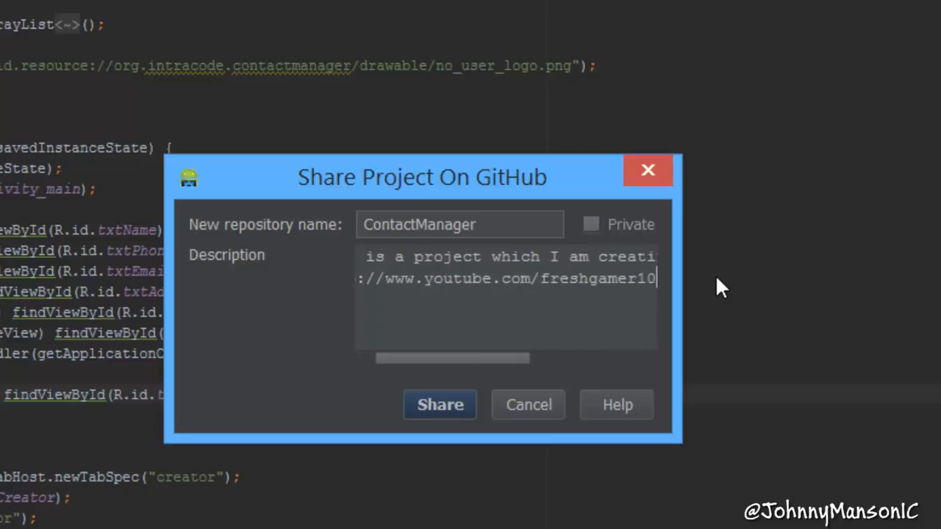
{"action": "left_click_drag", "start_coordinate": [483, 360], "coordinate": [356, 360]}
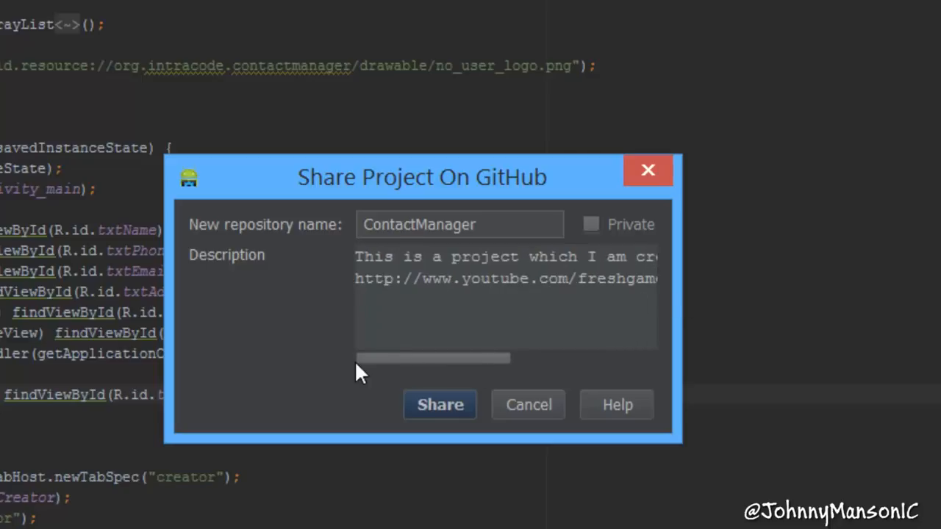
{"action": "left_click", "coordinate": [438, 406]}
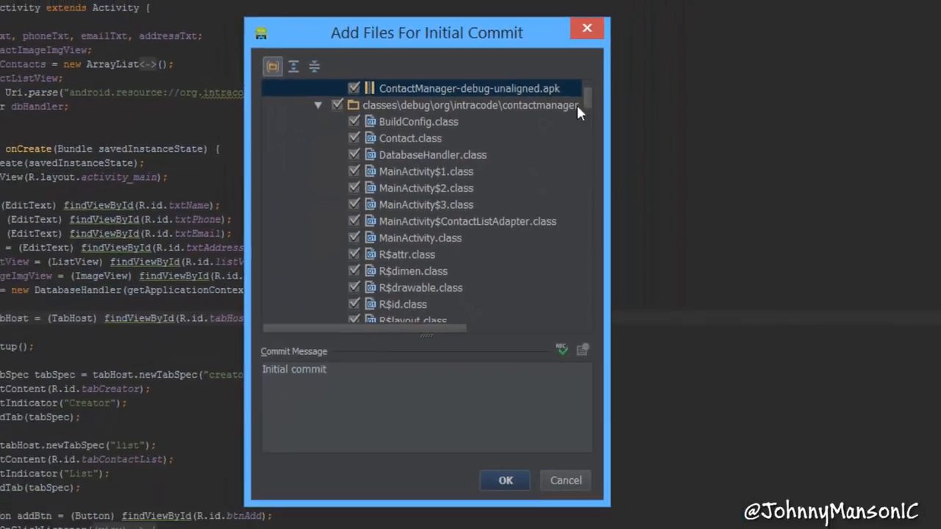
- Review the files selected for the initial commit and commit them all with the message "Initial commit"
{"action": "left_click_drag", "start_coordinate": [586, 102], "coordinate": [536, 96]}
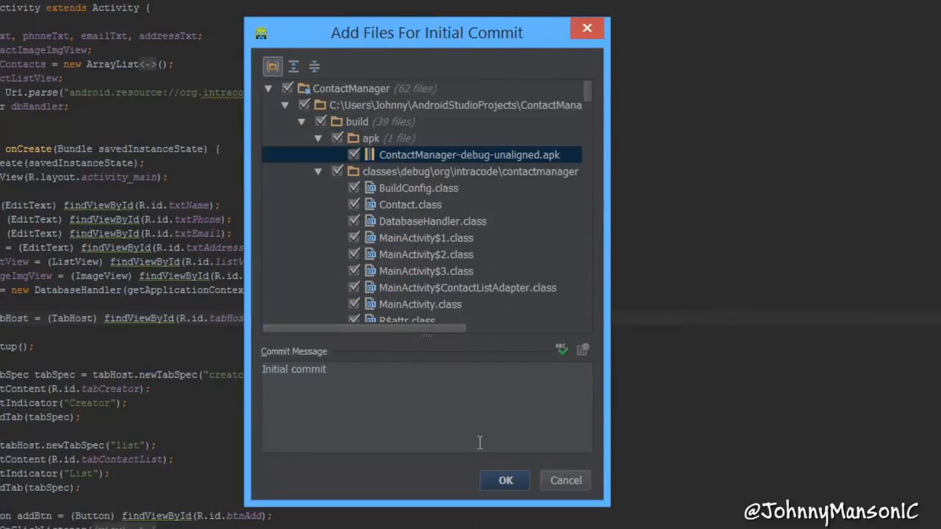
{"action": "left_click_drag", "start_coordinate": [590, 86], "coordinate": [579, 173]}
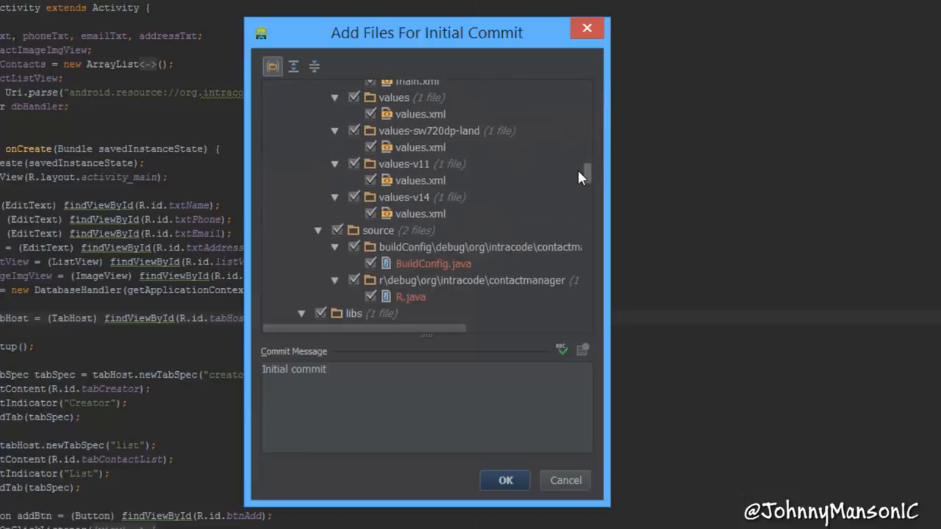
{"action": "scroll", "coordinate": [577, 176], "scroll_direction": "down", "scroll_amount": 1}
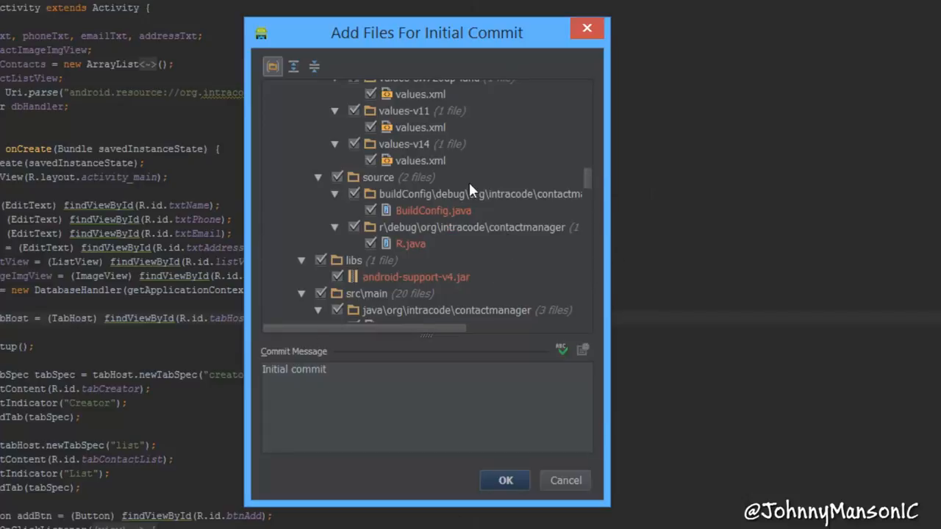
{"action": "left_click_drag", "start_coordinate": [585, 181], "coordinate": [584, 171]}
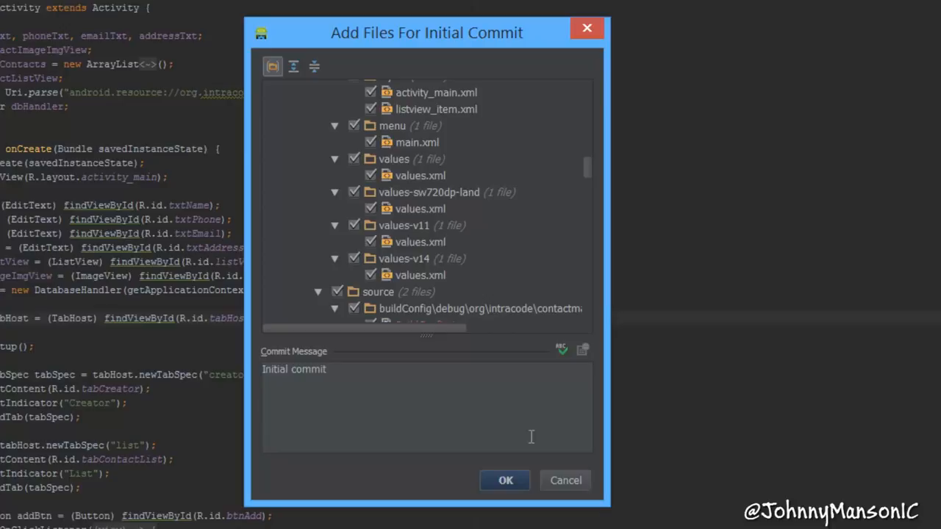
{"action": "left_click", "coordinate": [506, 481]}
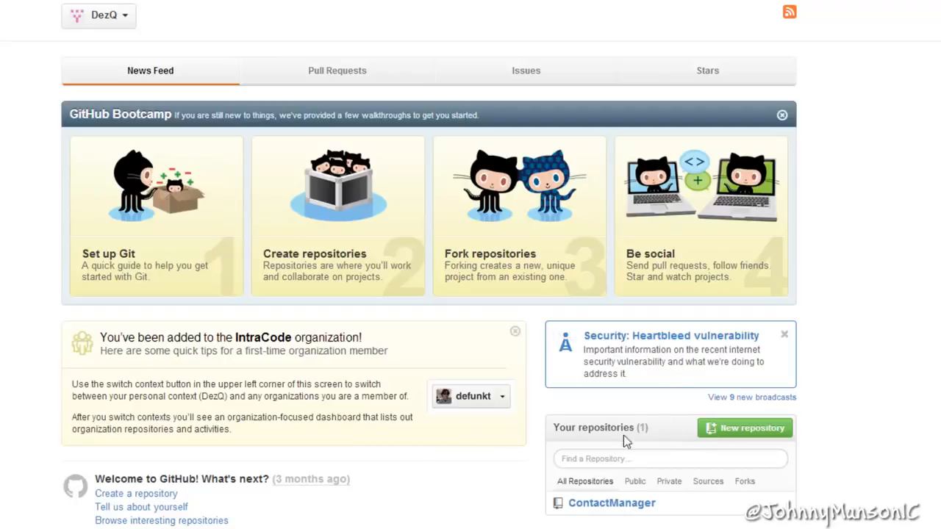
- Switch to GitHub in the browser, open the ContactManager repository and browse to ContactManager/src/main/java/org/intracode/contactmanager
{"action": "left_click_drag", "start_coordinate": [648, 429], "coordinate": [594, 428]}
{"action": "left_click", "coordinate": [612, 503]}
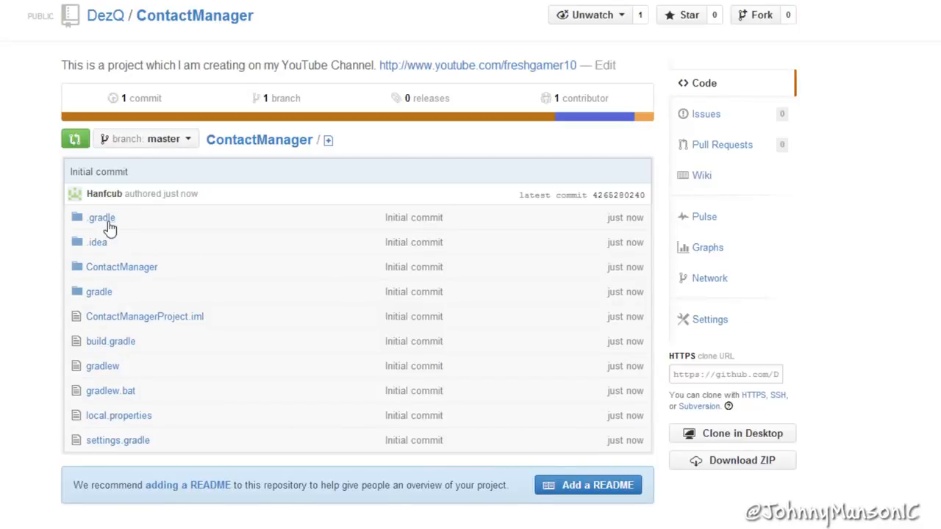
{"action": "left_click", "coordinate": [98, 269]}
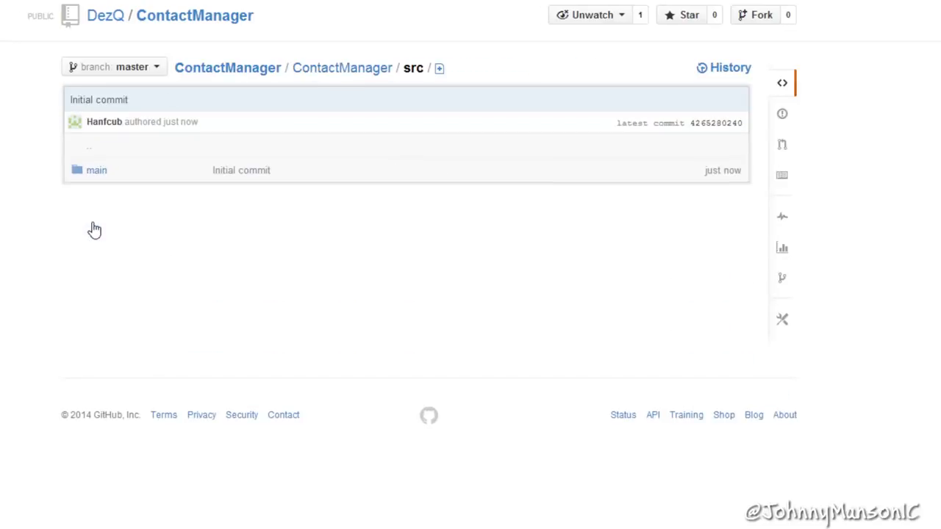
{"action": "left_click", "coordinate": [92, 171]}
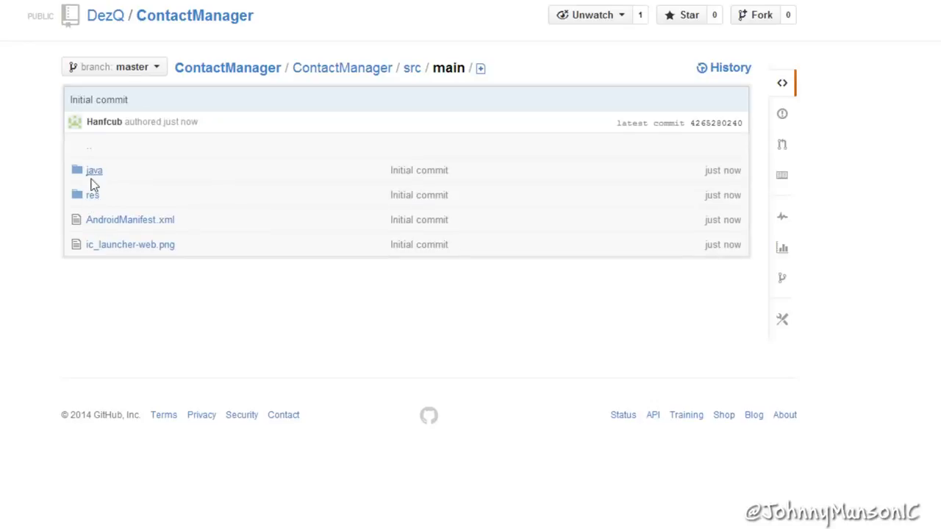
{"action": "left_click", "coordinate": [95, 172]}
{"action": "left_click", "coordinate": [95, 172]}
{"action": "left_click", "coordinate": [96, 173]}
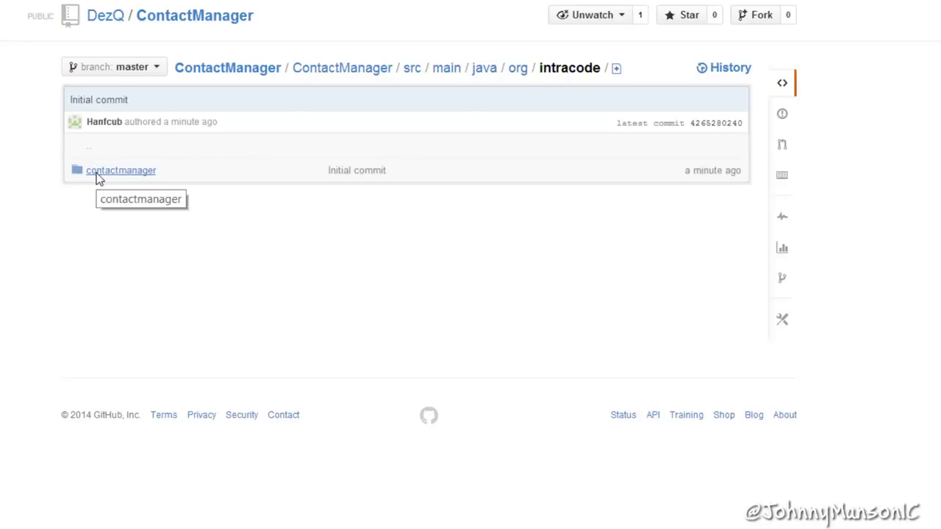
{"action": "left_click", "coordinate": [96, 173]}
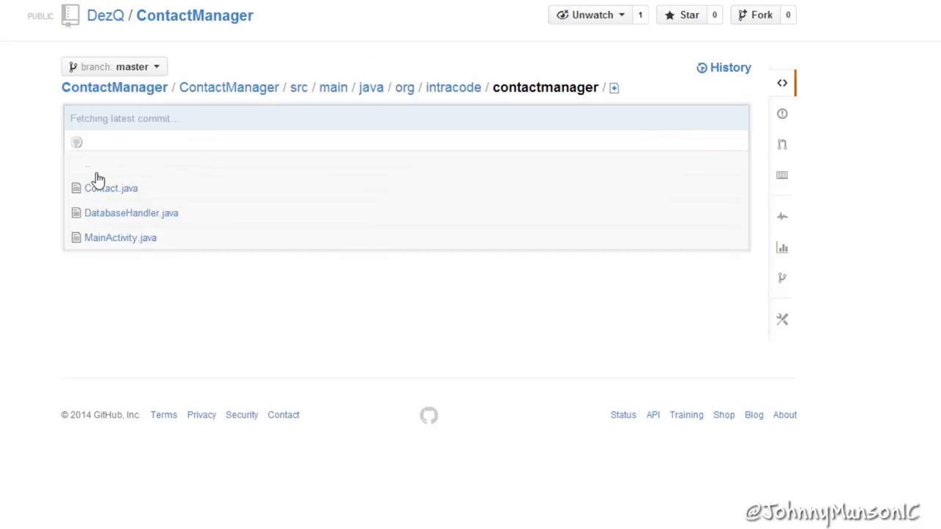
- Open MainActivity.java in the GitHub repository and look through its code
{"action": "left_click", "coordinate": [108, 239]}
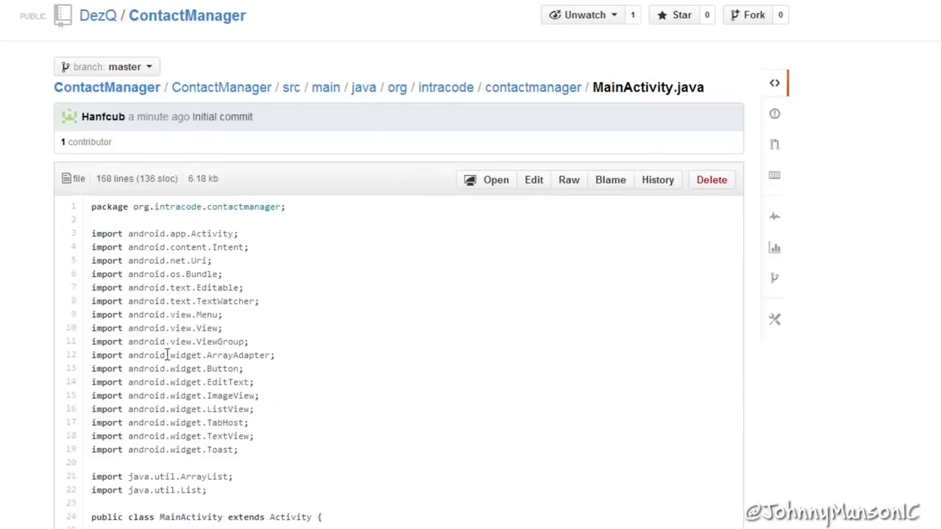
{"action": "scroll", "coordinate": [257, 344], "scroll_direction": "down", "scroll_amount": 10}
{"action": "scroll", "coordinate": [217, 316], "scroll_direction": "down", "scroll_amount": 15}
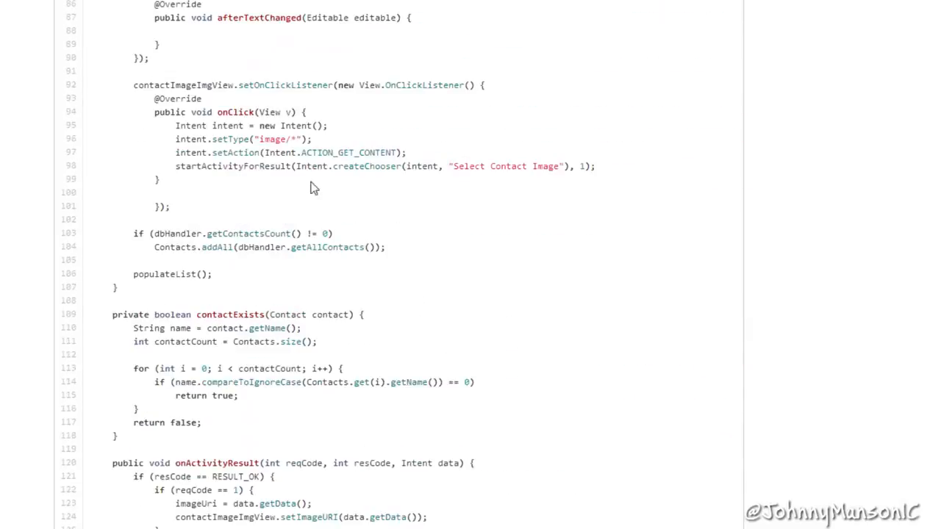
{"action": "scroll", "coordinate": [393, 421], "scroll_direction": "up", "scroll_amount": 20}
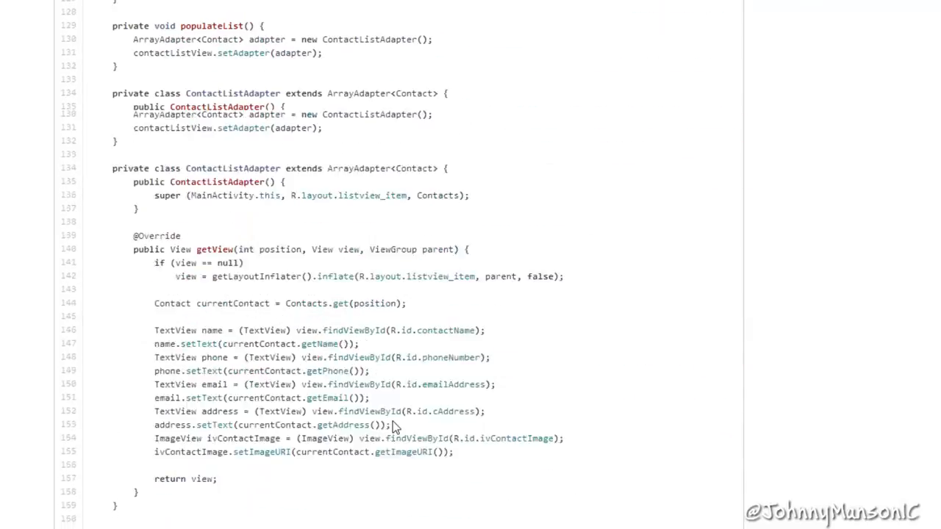
{"action": "scroll", "coordinate": [383, 423], "scroll_direction": "up", "scroll_amount": 5}
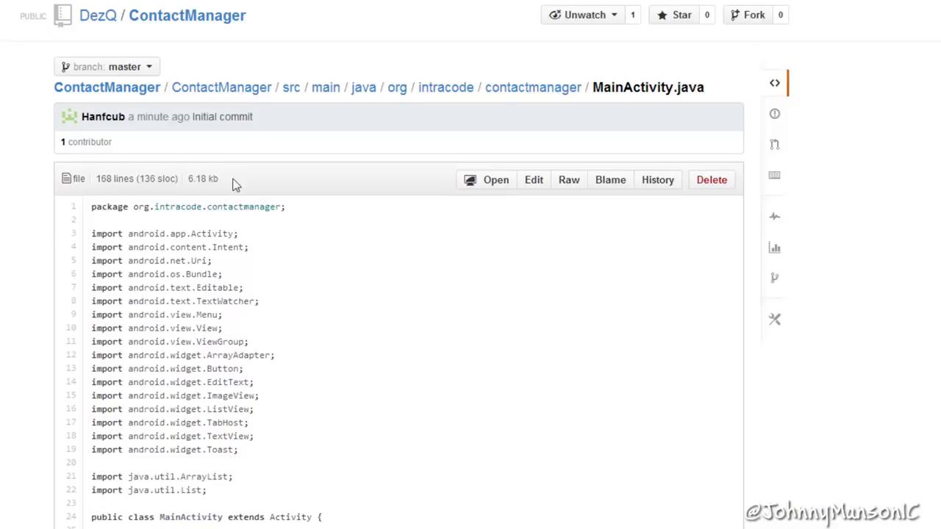
{"action": "left_click", "coordinate": [83, 96]}
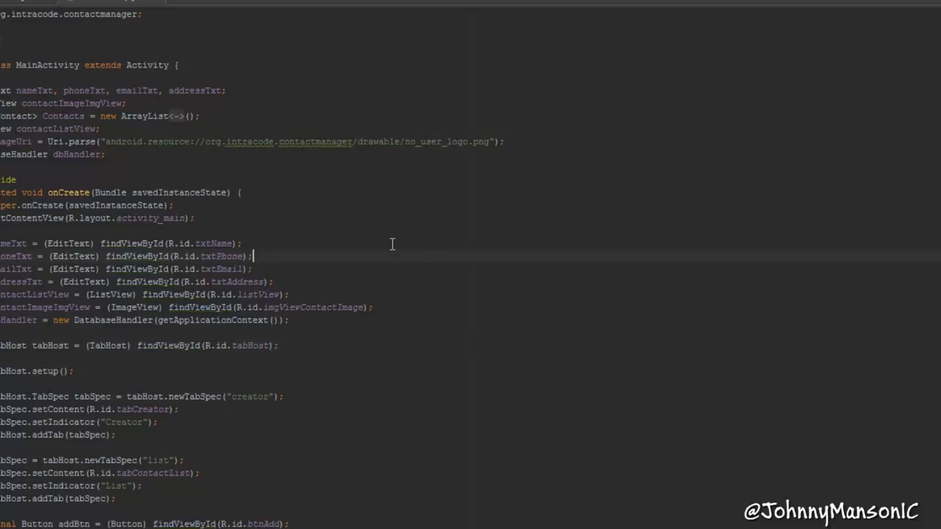
- Switch to Android Studio and add a line reading "djdjdjd" below the DatabaseHandler dbHandler declaration in MainActivity.java
{"action": "scroll", "coordinate": [392, 244], "scroll_direction": "down", "scroll_amount": 1}
{"action": "scroll", "coordinate": [391, 242], "scroll_direction": "up", "scroll_amount": 1}
{"action": "key", "text": "Return"}
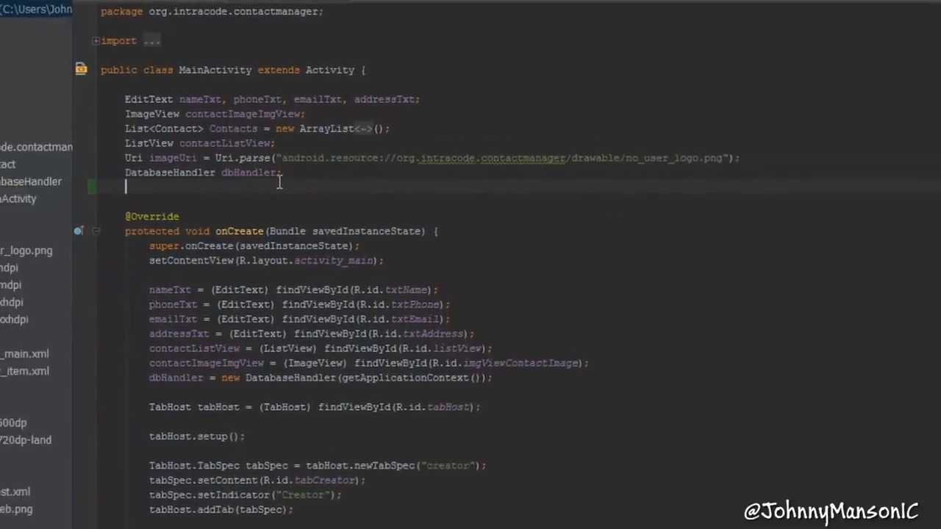
{"action": "type", "text": "djdjdjd"}
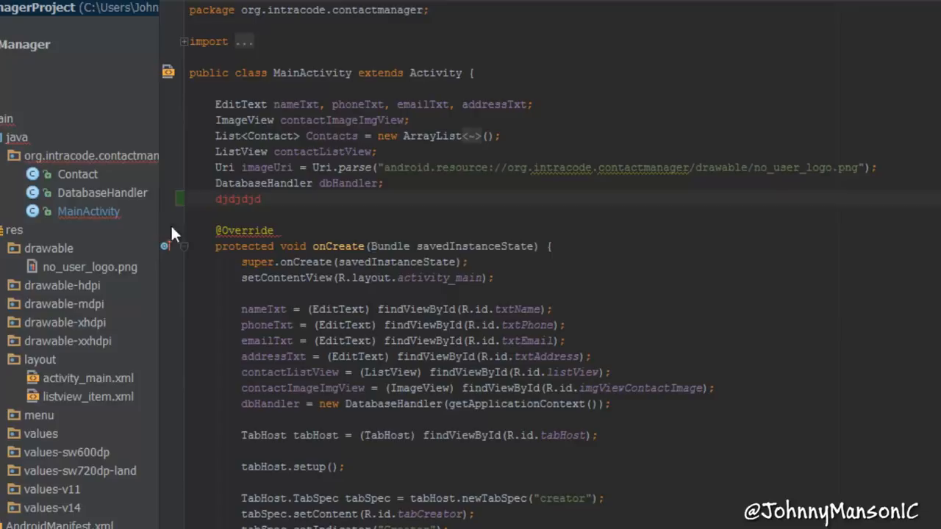
- Replace the placeholder text below the dbHandler declaration with the comment "//some changes"
{"action": "left_click_drag", "start_coordinate": [261, 200], "coordinate": [215, 210]}
{"action": "key", "text": "BackSpace"}
{"action": "type", "text": "//some changes"}
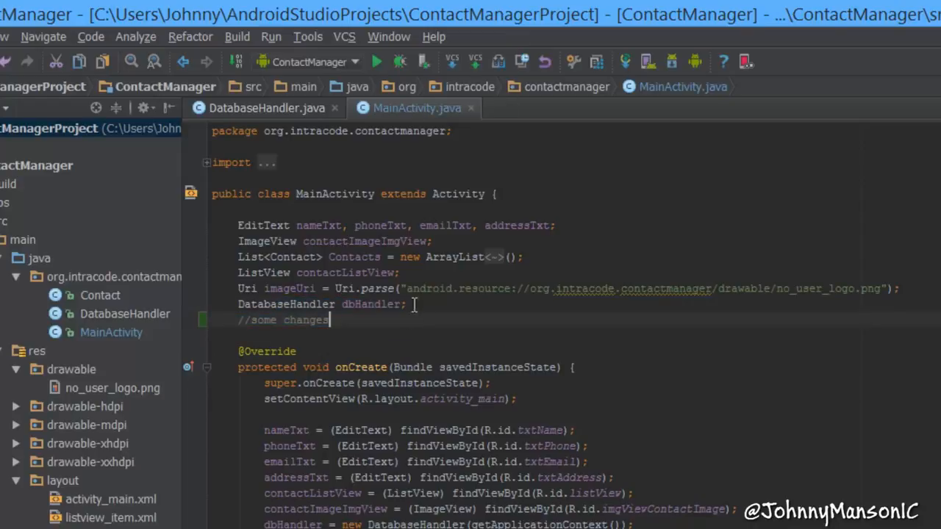
- Commit the modified MainActivity.java and workspace.xml with the message "just a test", proceeding without reviewing the code analysis warnings
{"action": "left_click", "coordinate": [477, 61]}
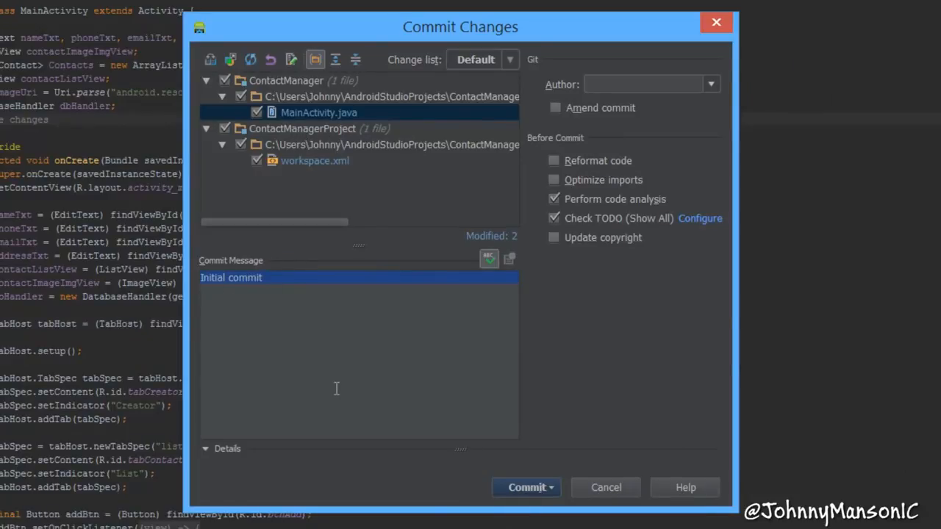
{"action": "key", "text": "BackSpace"}
{"action": "type", "text": "just "}
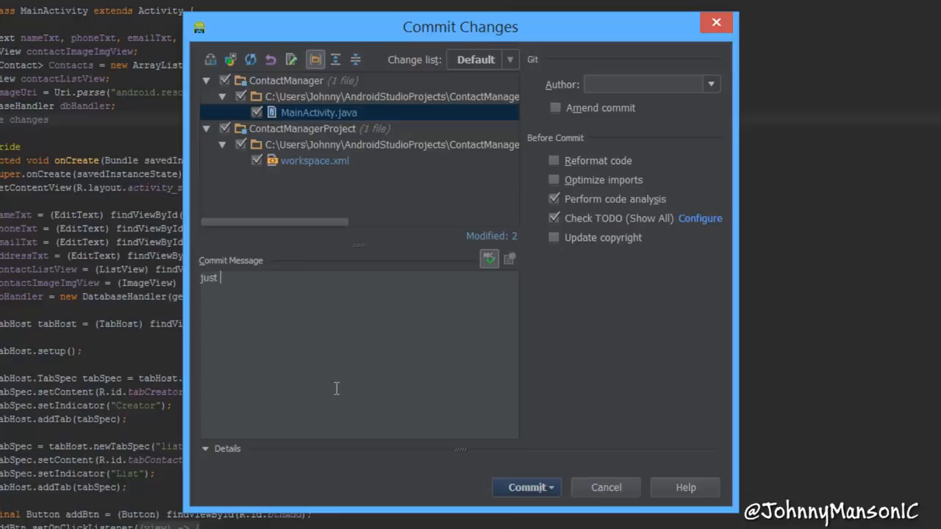
{"action": "type", "text": "a test"}
{"action": "left_click", "coordinate": [539, 487]}
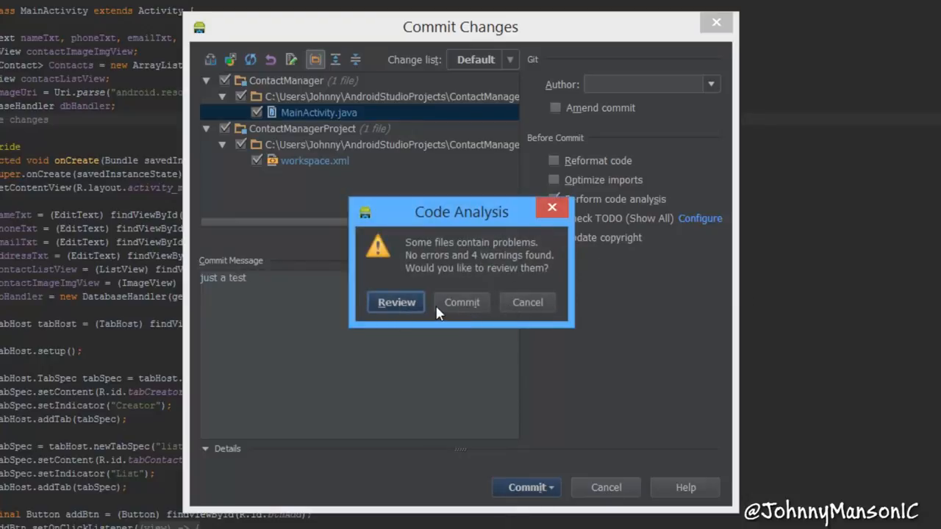
{"action": "left_click", "coordinate": [463, 302]}
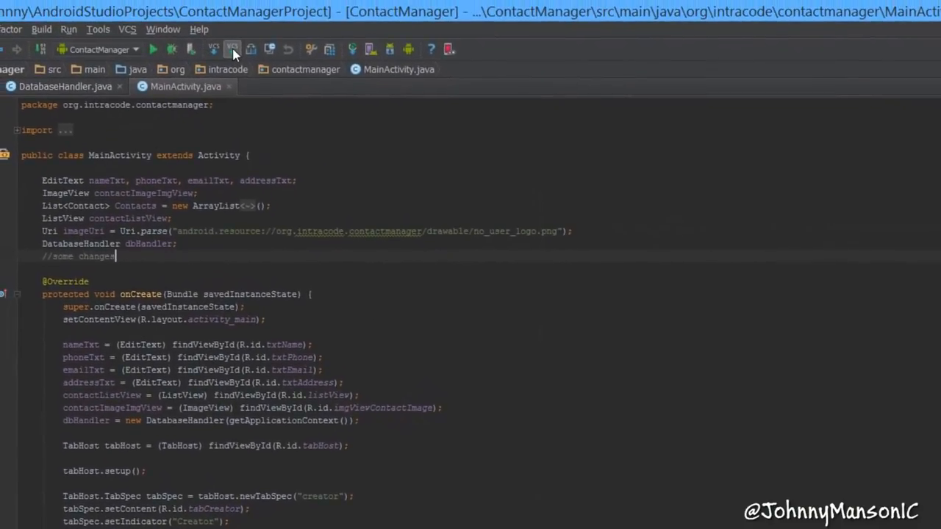
- Commit the remaining workspace.xml change with the existing message and push the master branch to origin/master
{"action": "left_click", "coordinate": [233, 49]}
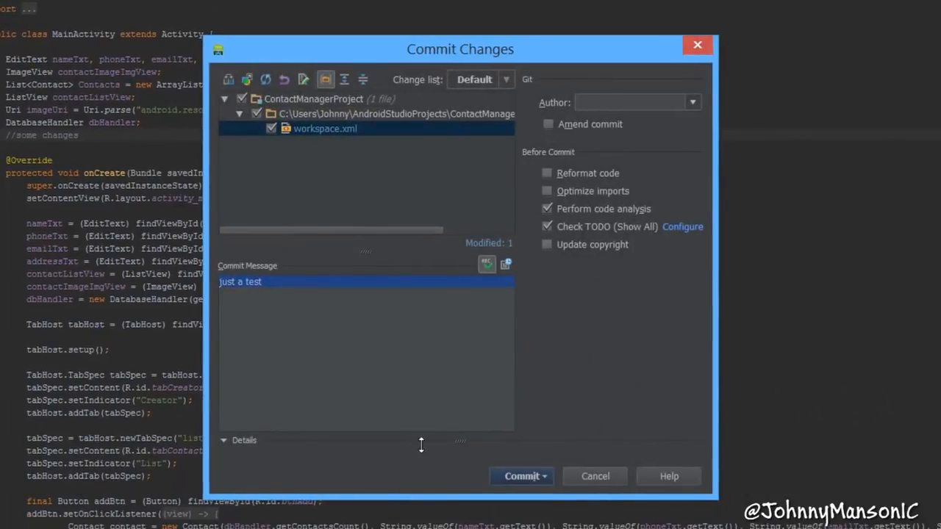
{"action": "left_click", "coordinate": [545, 476]}
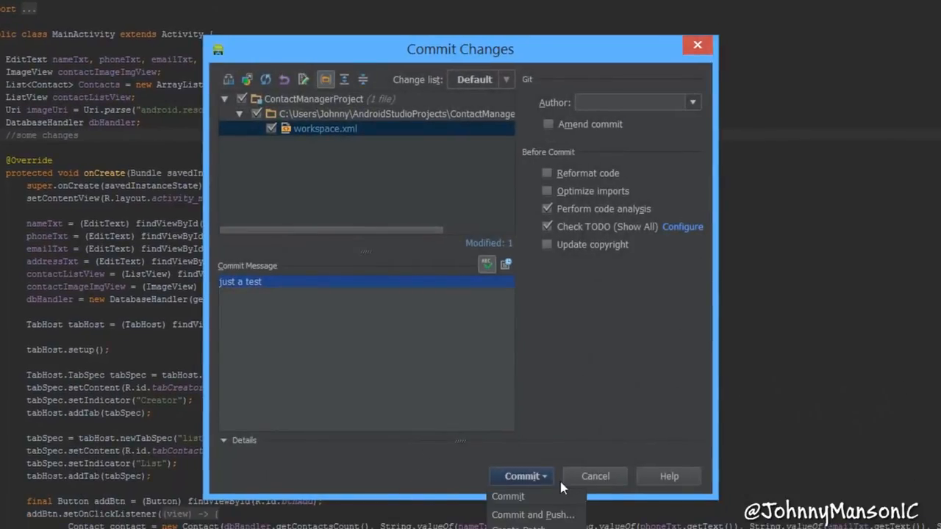
{"action": "left_click", "coordinate": [534, 515]}
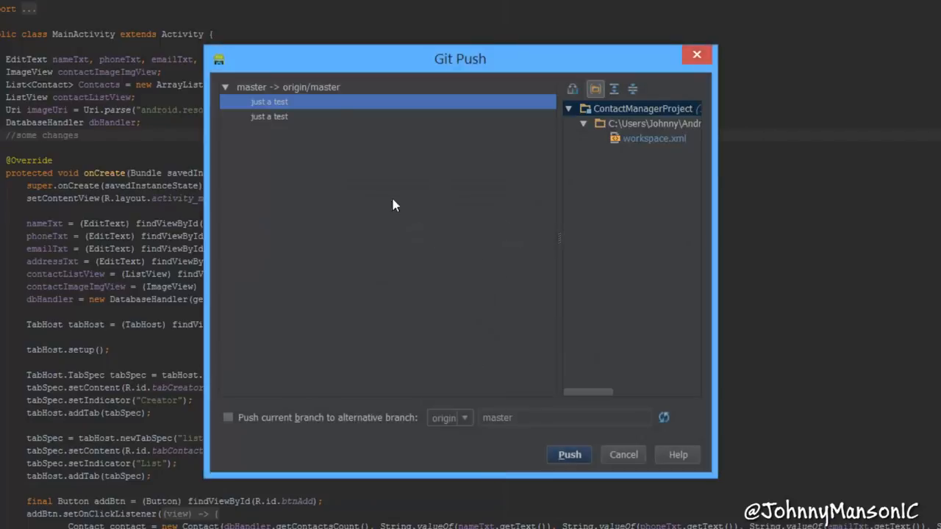
{"action": "left_click", "coordinate": [578, 456]}
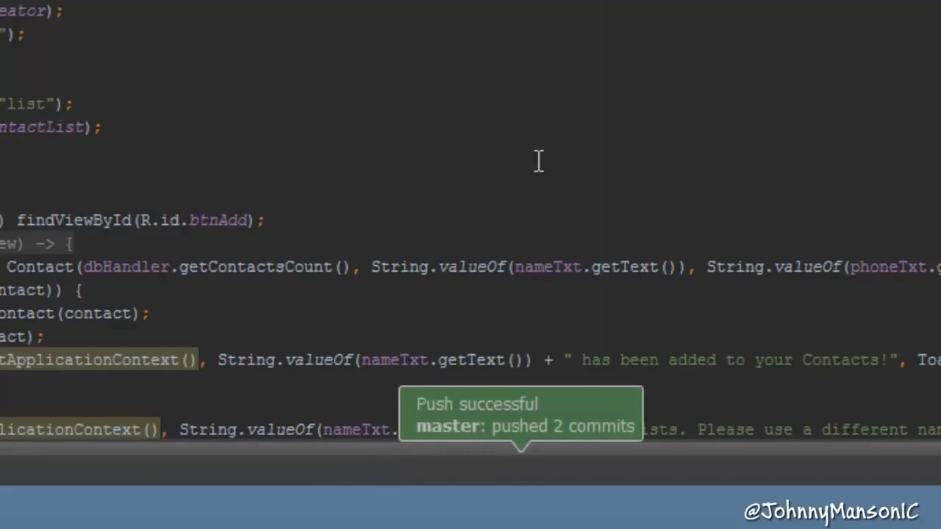
{"action": "left_click", "coordinate": [140, 41]}
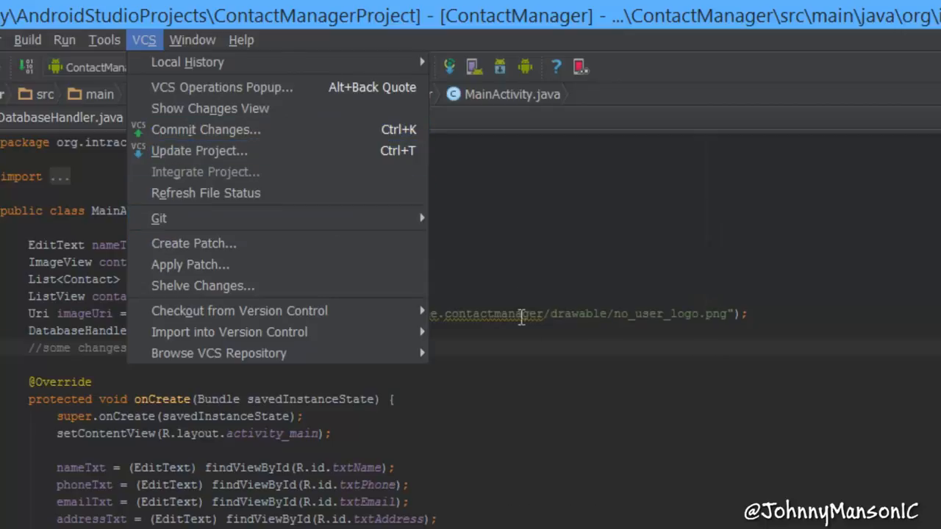
{"action": "mouse_move", "coordinate": [407, 219]}
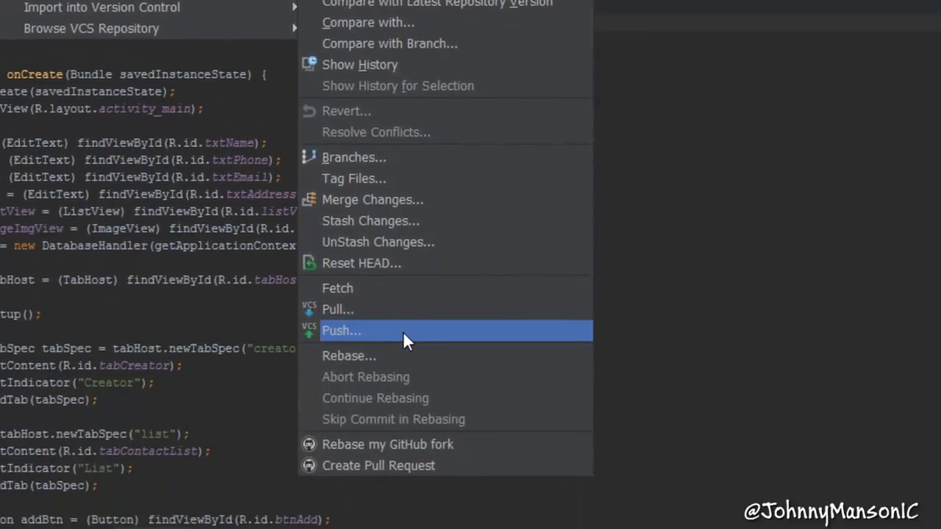
{"action": "left_click", "coordinate": [402, 331]}
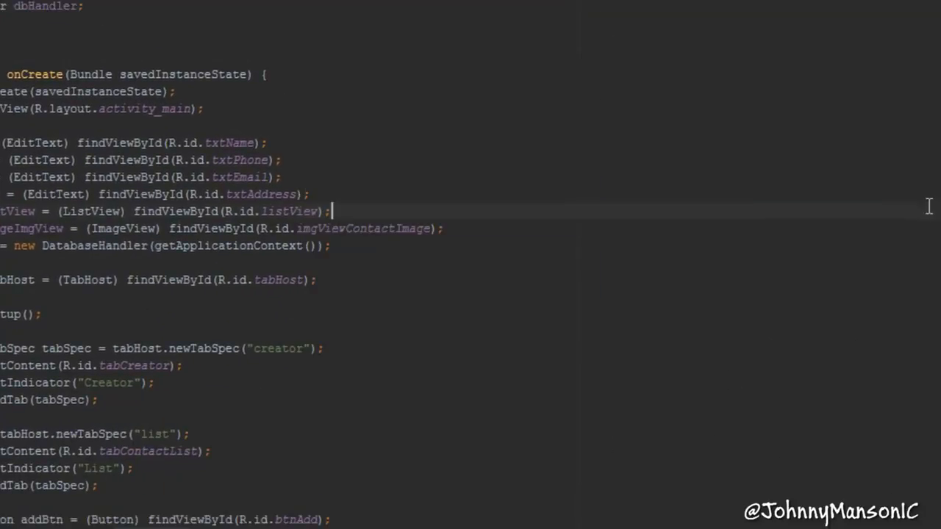
- Switch to GitHub in the browser, return to the ContactManager repository's root and check when the .idea folder was last updated
{"action": "left_click", "coordinate": [377, 76]}
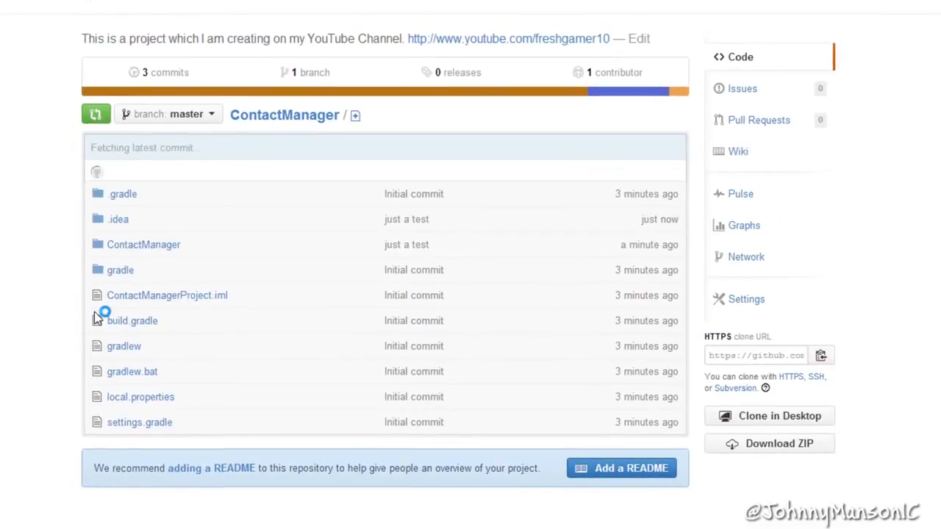
{"action": "left_click_drag", "start_coordinate": [638, 224], "coordinate": [683, 222]}
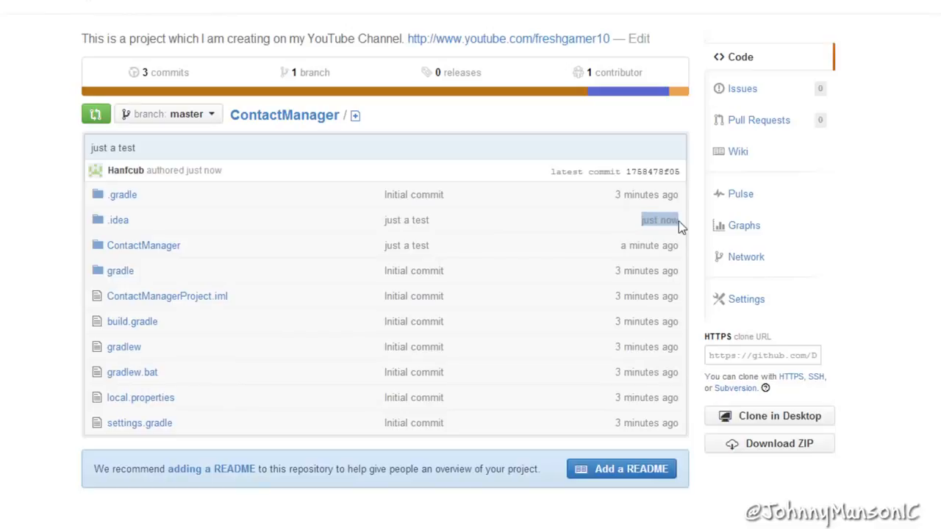
{"action": "left_click", "coordinate": [654, 220]}
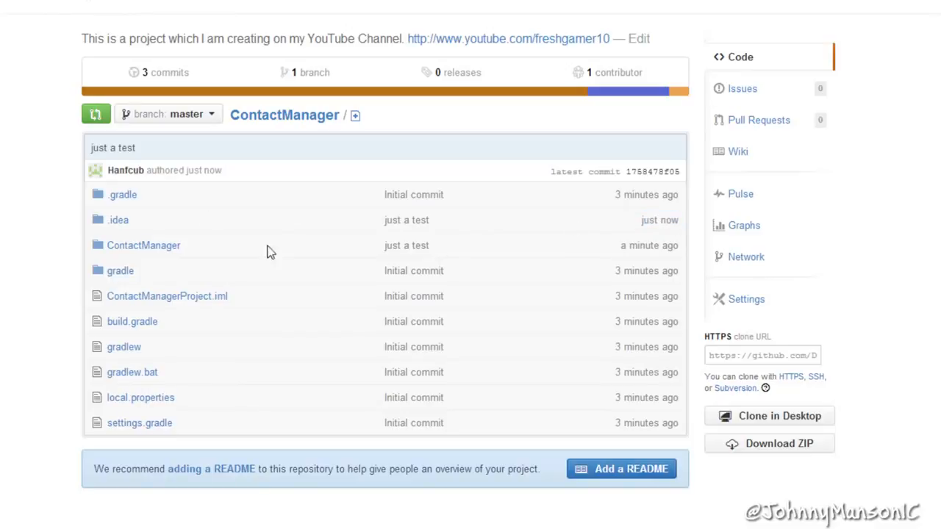